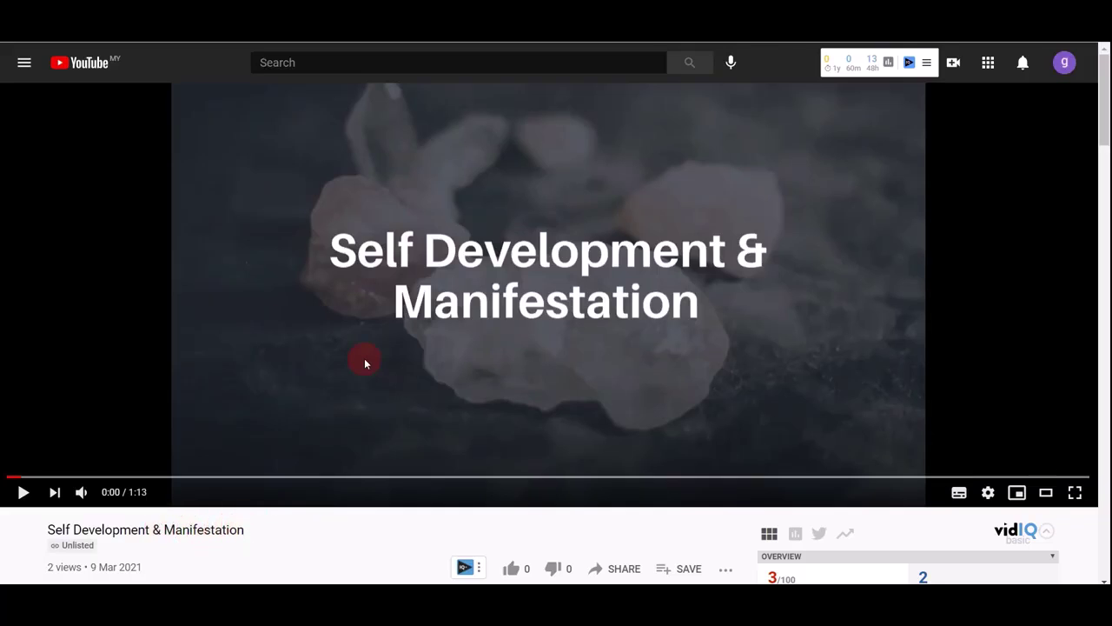
- Play the manifestation video with the volume raised, pause at 0:13, then jump to 0:20 and 0:27
{"action": "left_click", "coordinate": [474, 296]}
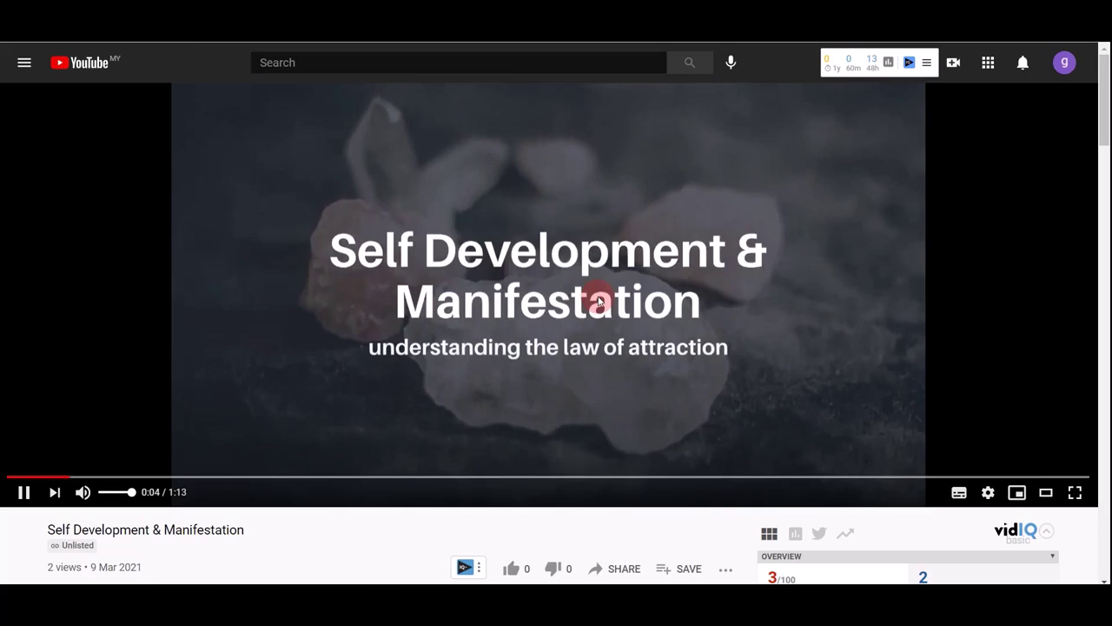
{"action": "key", "text": "XF86AudioRaiseVolume"}
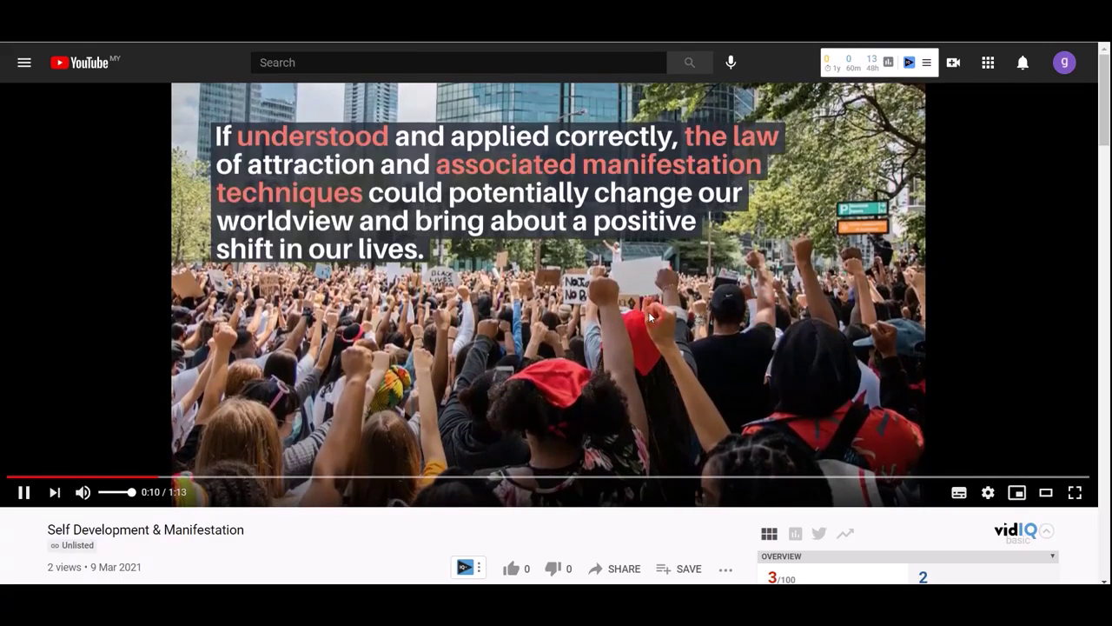
{"action": "left_click", "coordinate": [632, 274]}
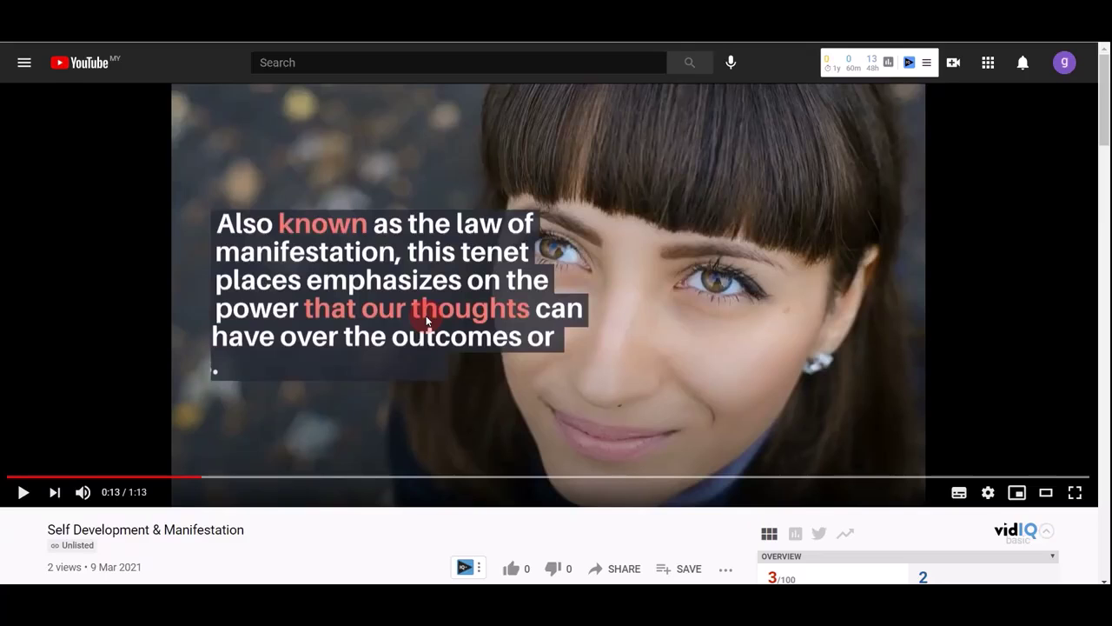
{"action": "left_click", "coordinate": [310, 477]}
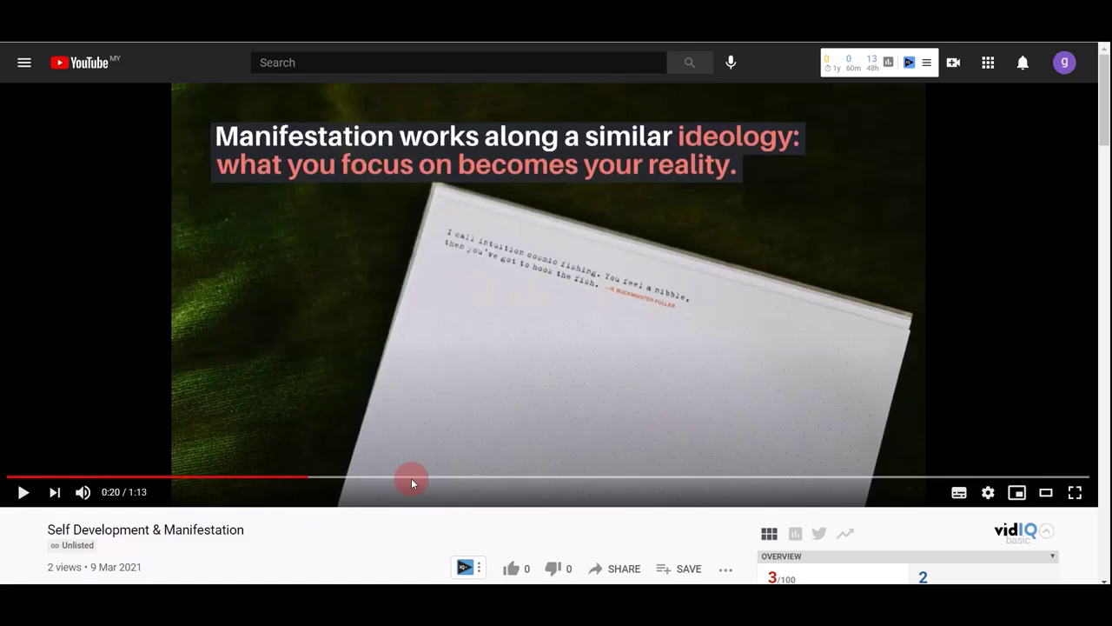
{"action": "left_click", "coordinate": [422, 477]}
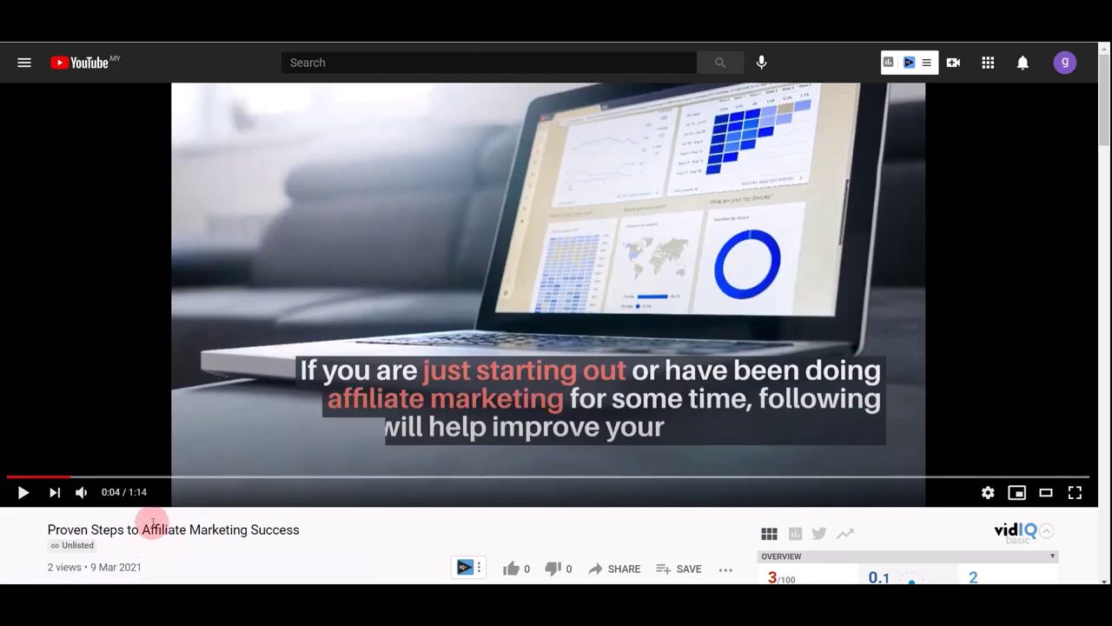
- Preview the affiliate marketing video, then open the Brain Training for Dogs video
{"action": "left_click_drag", "start_coordinate": [151, 527], "coordinate": [233, 529]}
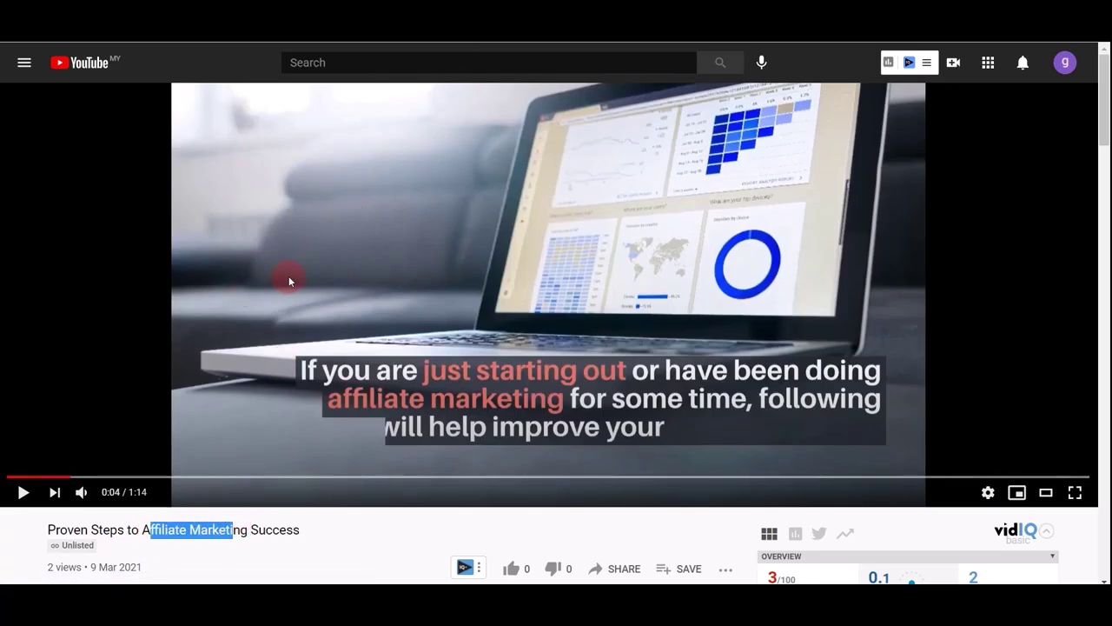
{"action": "left_click", "coordinate": [409, 251]}
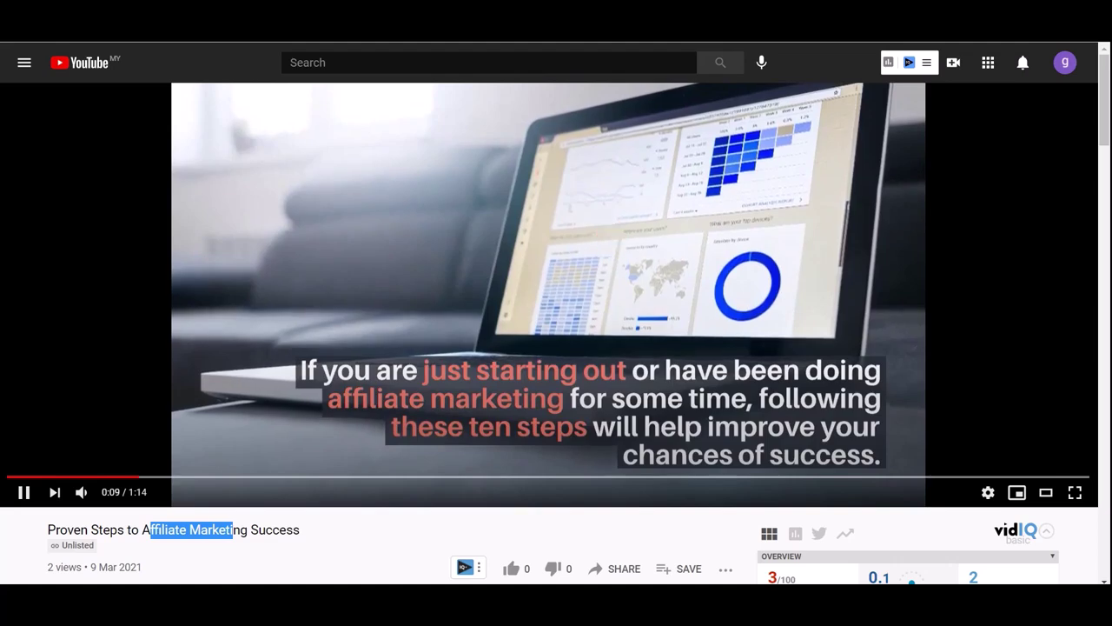
{"action": "left_click", "coordinate": [681, 261]}
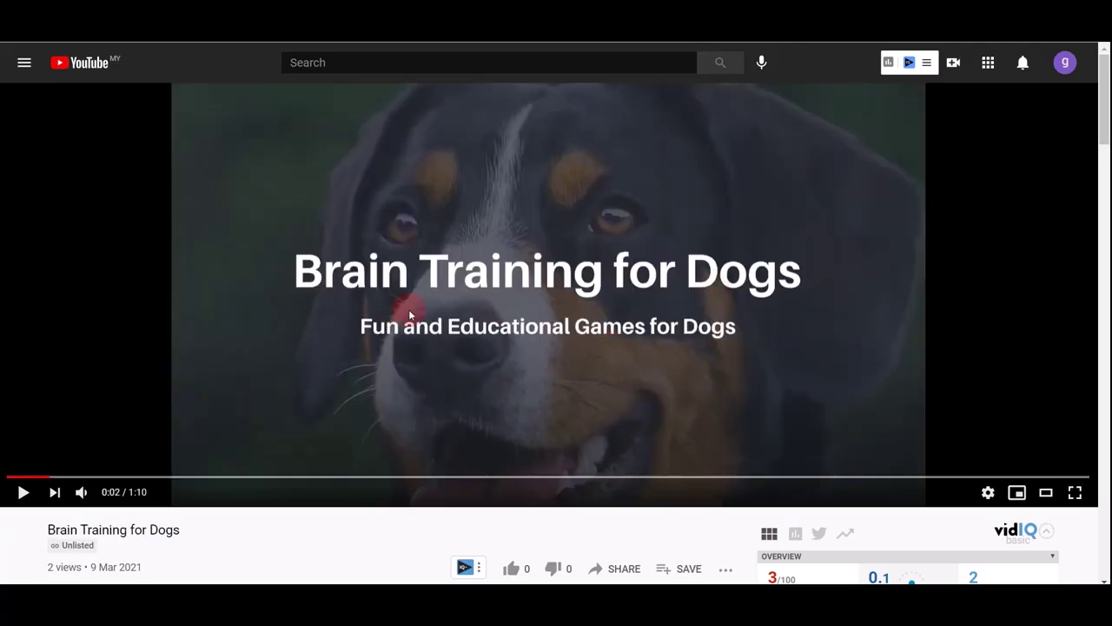
{"action": "left_click", "coordinate": [574, 298]}
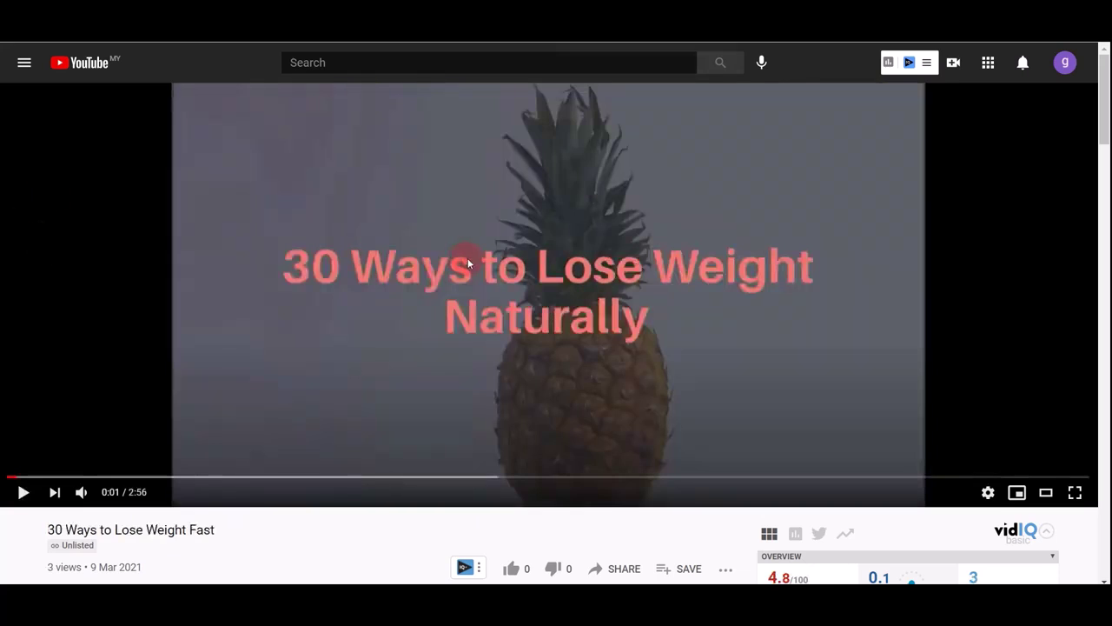
- Play the weight-loss video muted, skip ahead to about 0:51 and pause at 0:54
{"action": "left_click", "coordinate": [506, 282]}
{"action": "left_click", "coordinate": [401, 353]}
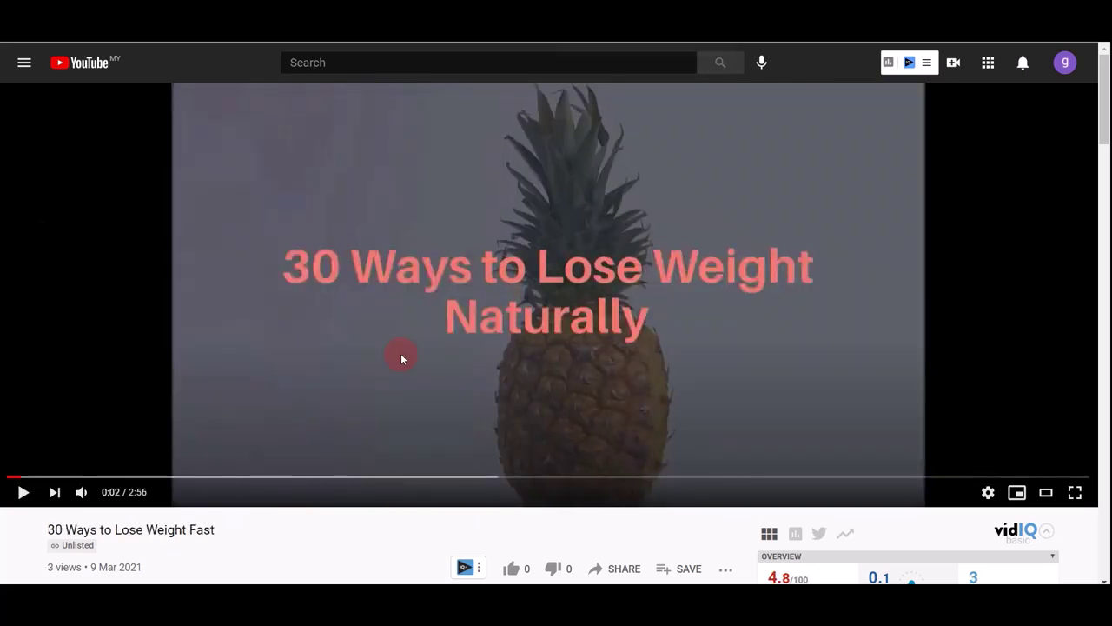
{"action": "left_click", "coordinate": [601, 311]}
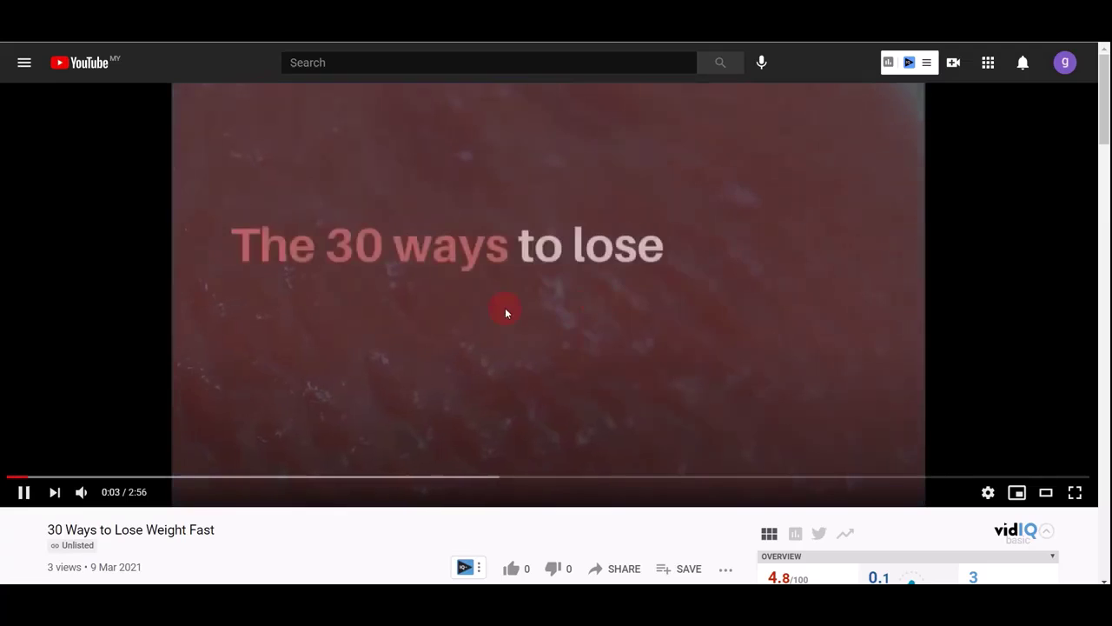
{"action": "left_click", "coordinate": [507, 313]}
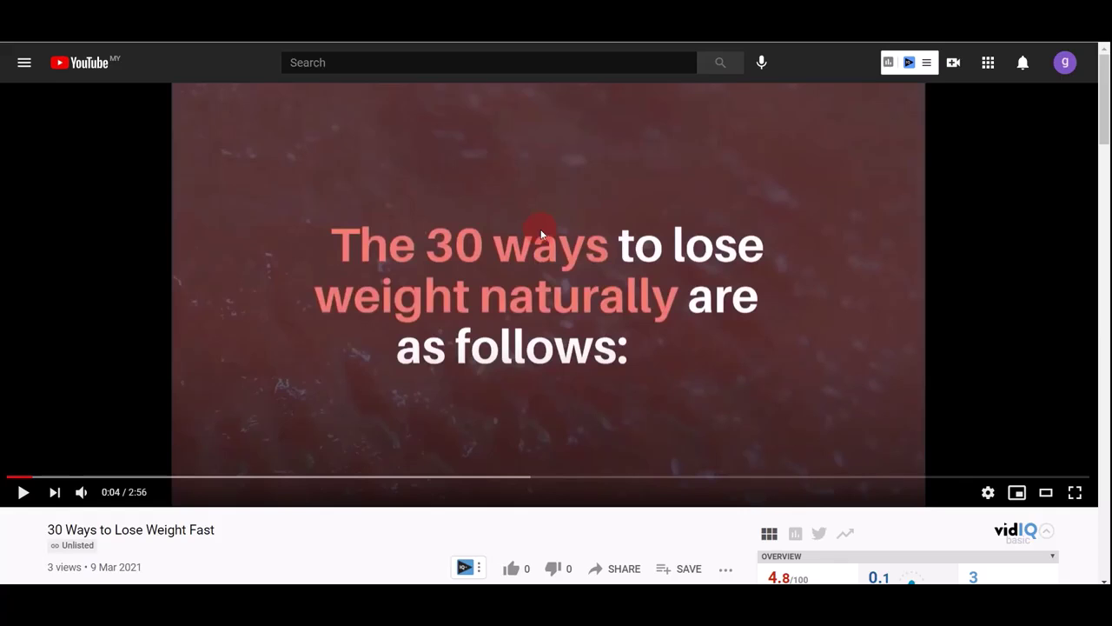
{"action": "left_click", "coordinate": [549, 295]}
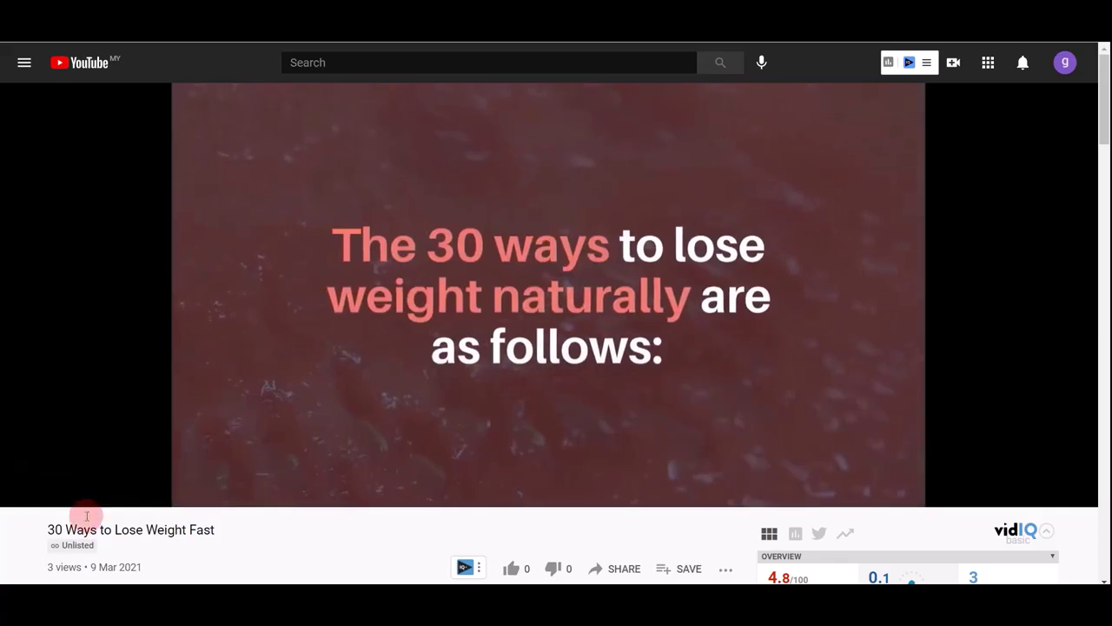
{"action": "left_click", "coordinate": [81, 494]}
{"action": "left_click", "coordinate": [323, 478]}
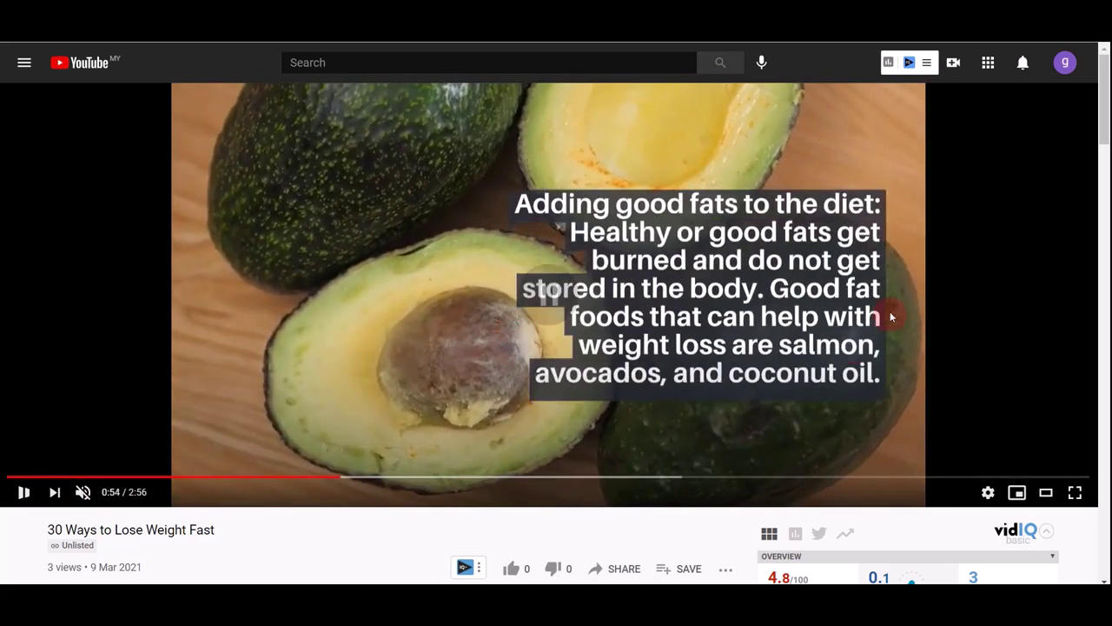
{"action": "left_click", "coordinate": [436, 252]}
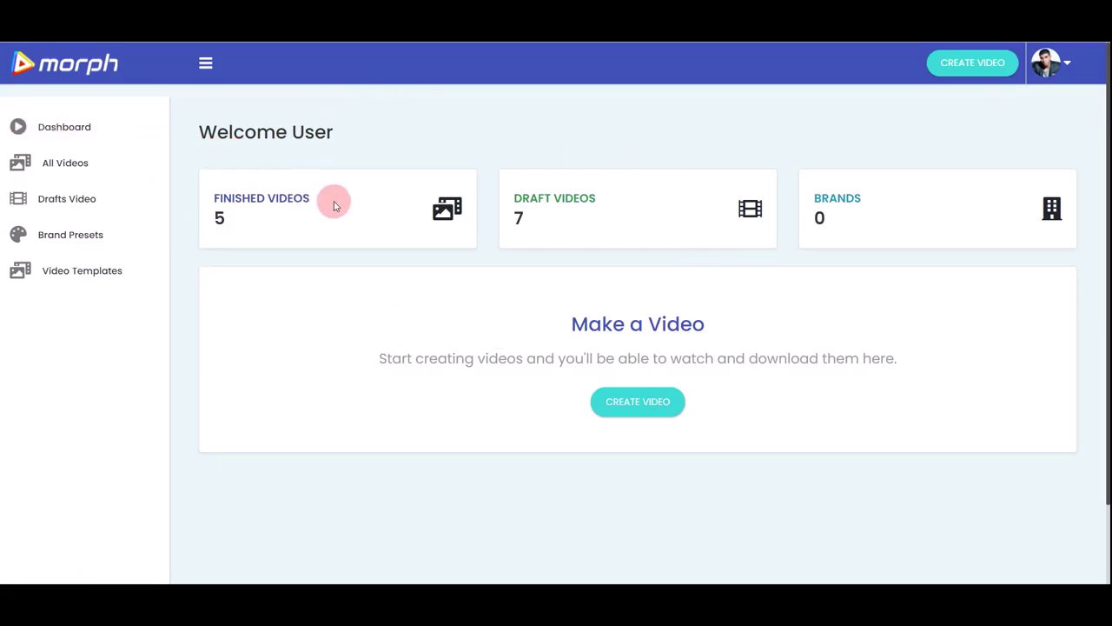
- Review the dashboard's finished and 7 draft video counts, then start a new video
{"action": "left_click_drag", "start_coordinate": [336, 199], "coordinate": [218, 186]}
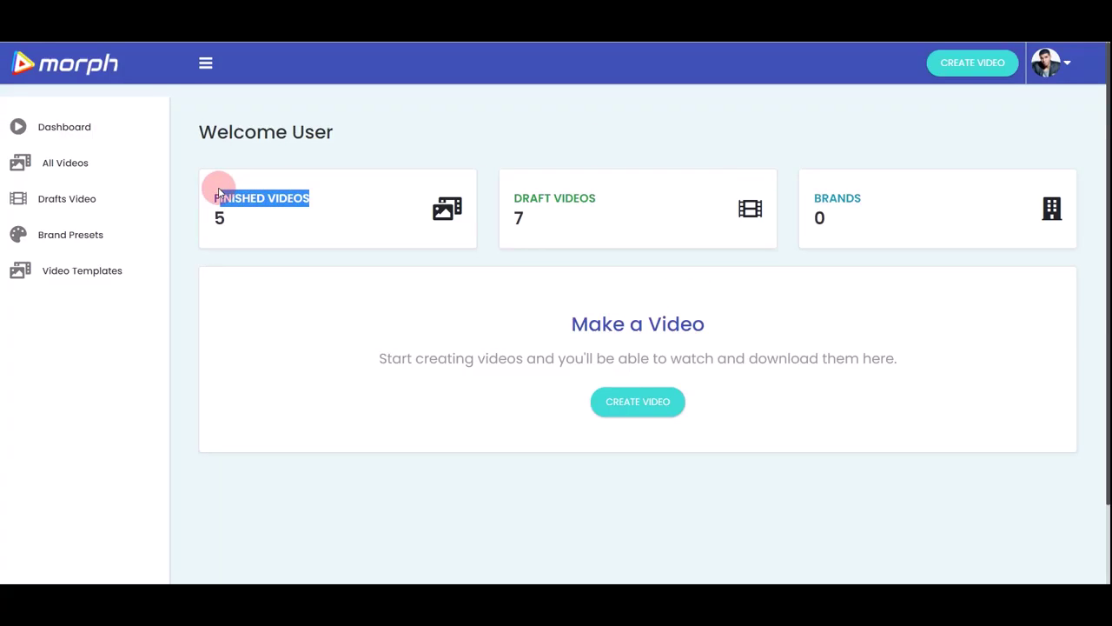
{"action": "left_click_drag", "start_coordinate": [623, 214], "coordinate": [521, 193]}
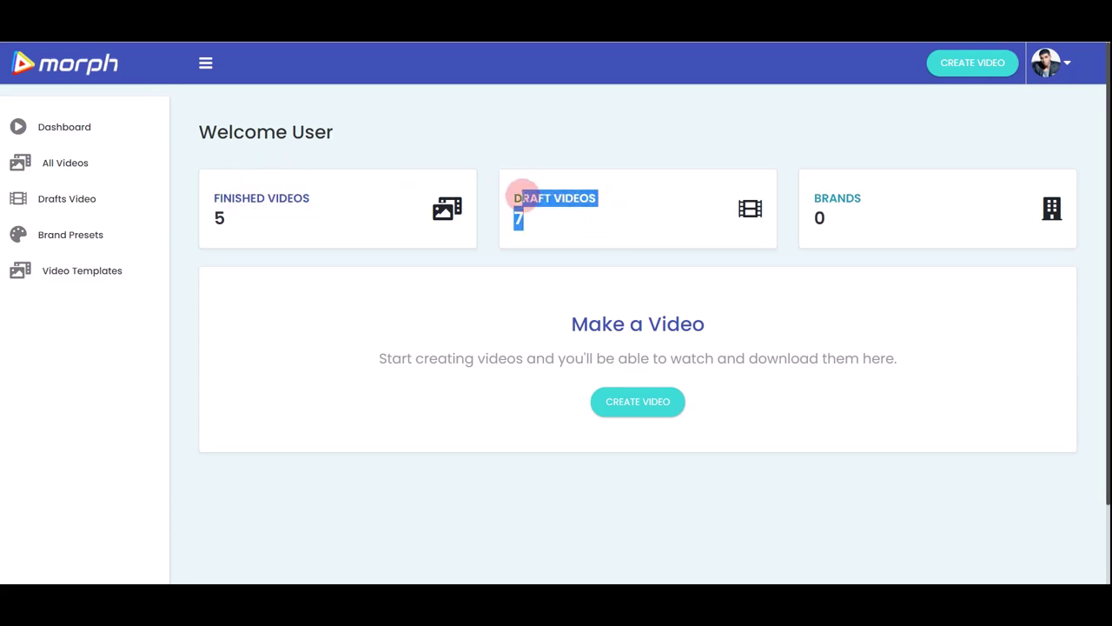
{"action": "left_click", "coordinate": [449, 161]}
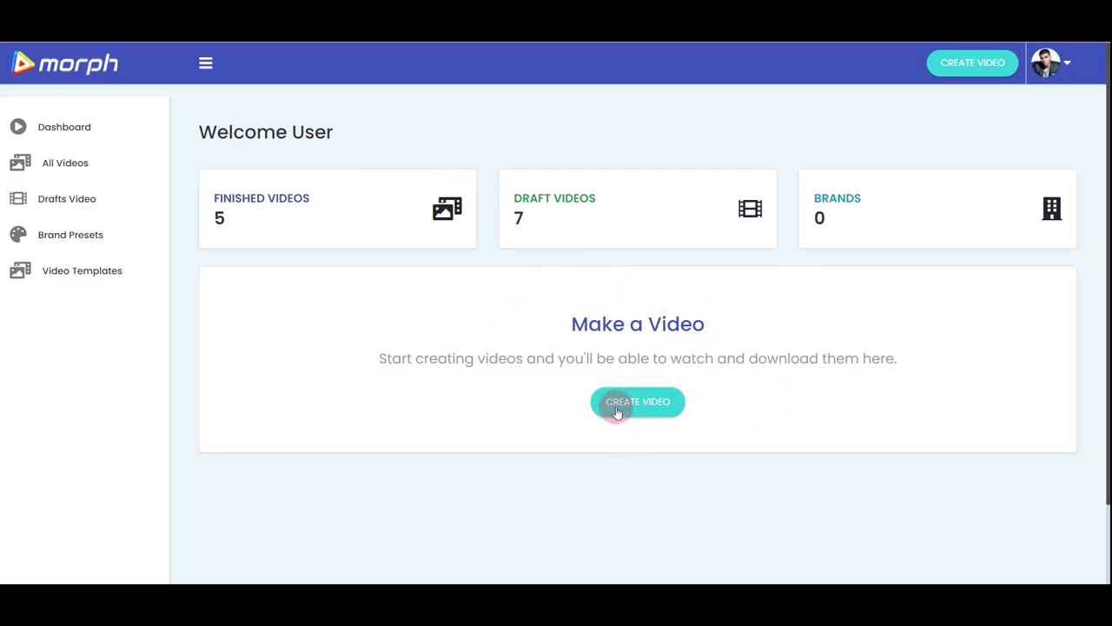
{"action": "left_click", "coordinate": [647, 407]}
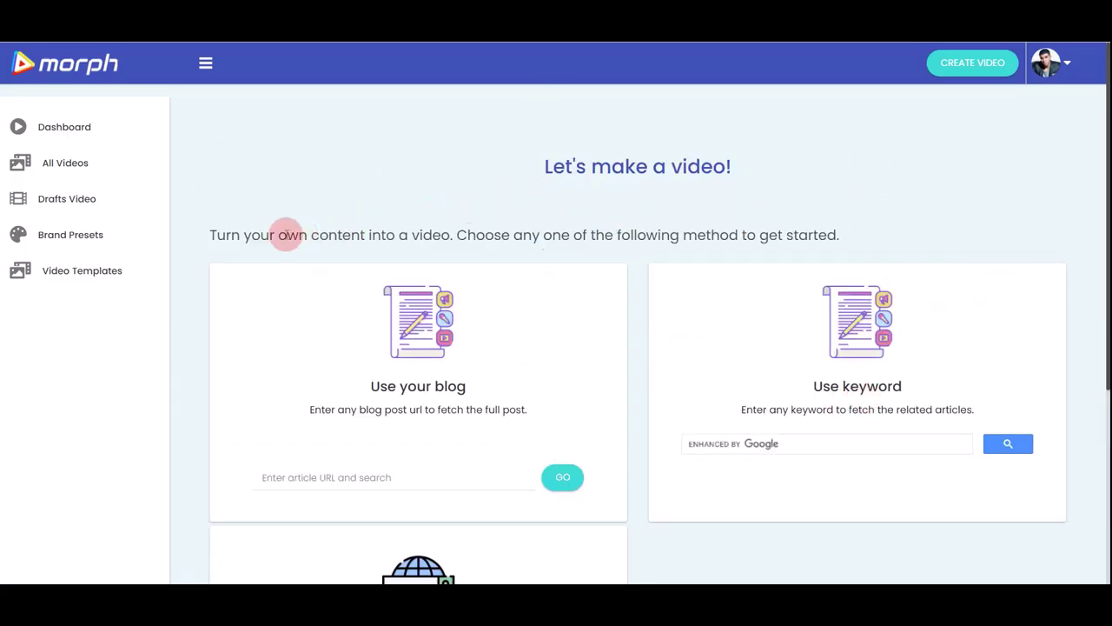
- Read through the Use your blog, Use keyword and Use a script options
{"action": "left_click_drag", "start_coordinate": [211, 237], "coordinate": [841, 239]}
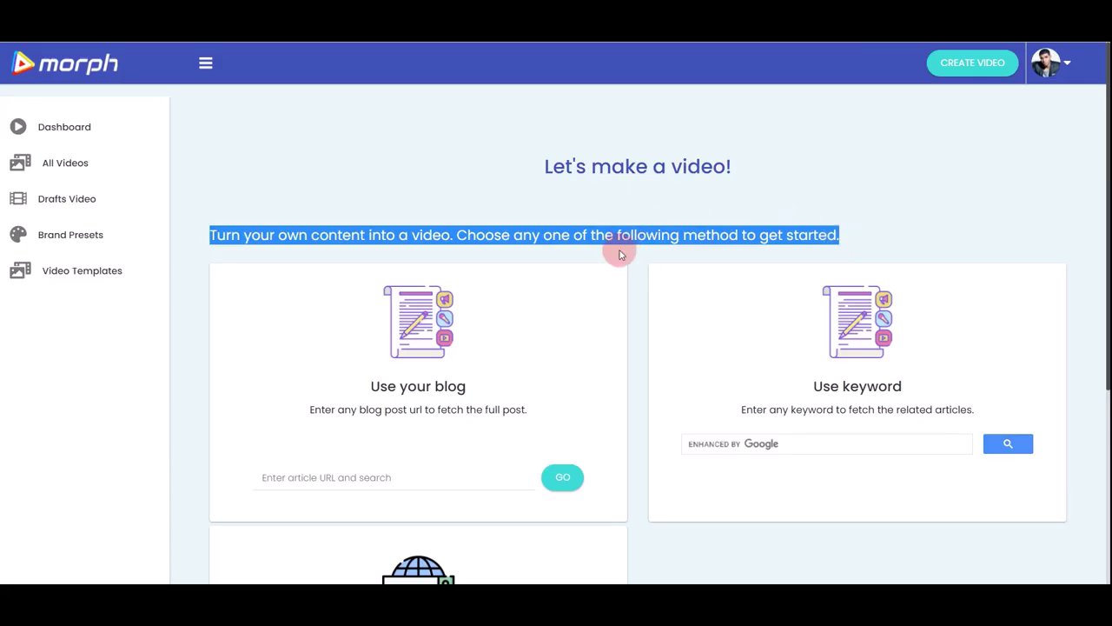
{"action": "scroll", "coordinate": [564, 255], "scroll_direction": "down", "scroll_amount": 1}
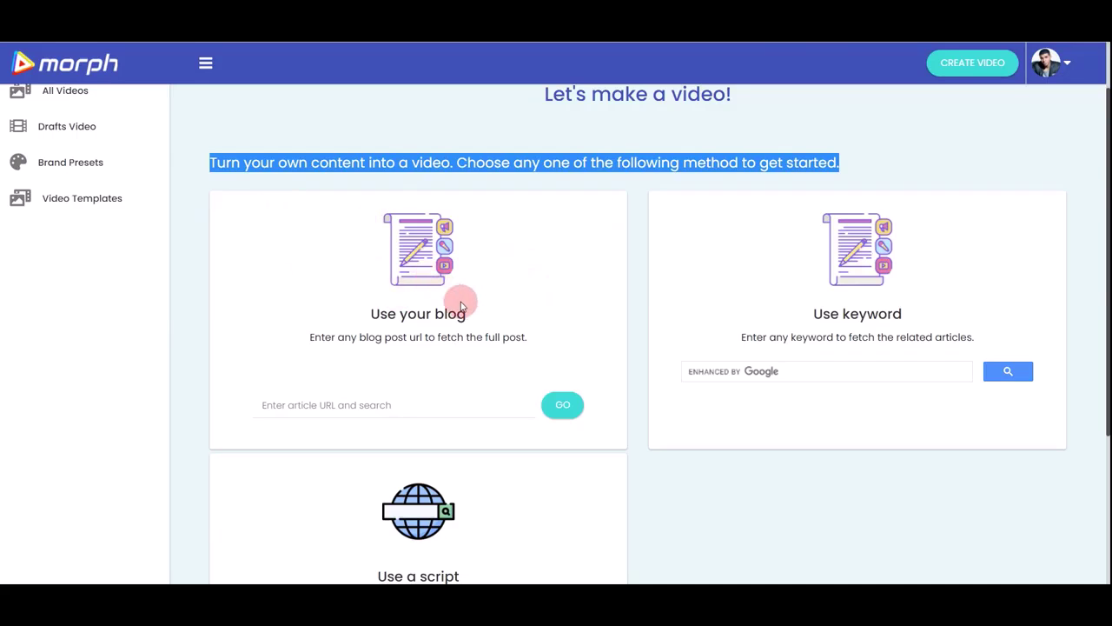
{"action": "scroll", "coordinate": [360, 321], "scroll_direction": "down", "scroll_amount": 1}
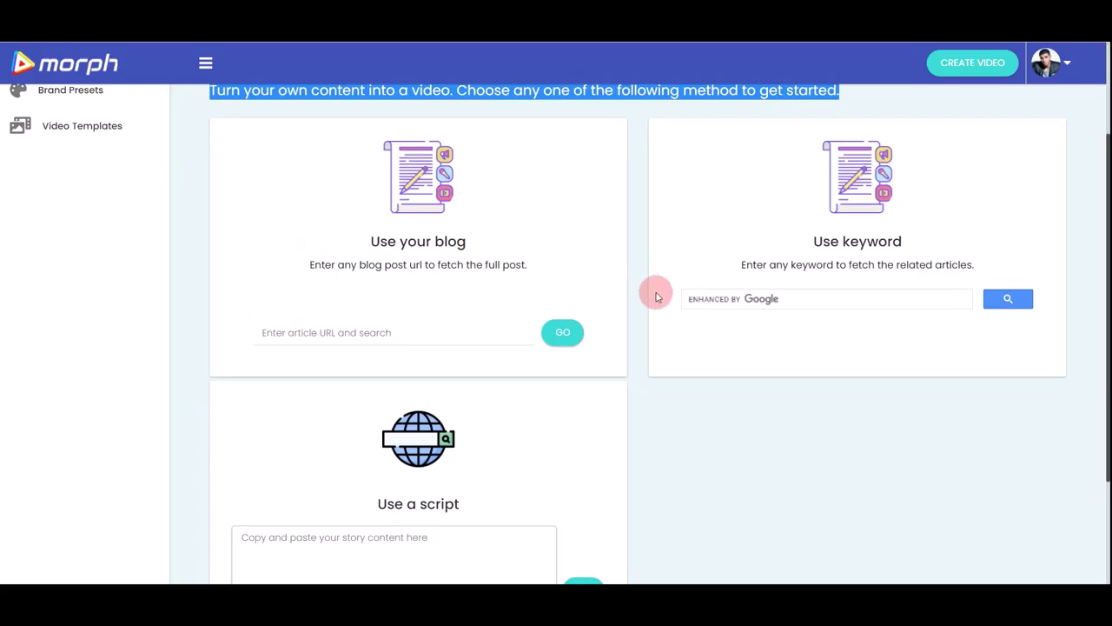
{"action": "scroll", "coordinate": [656, 293], "scroll_direction": "up", "scroll_amount": 1}
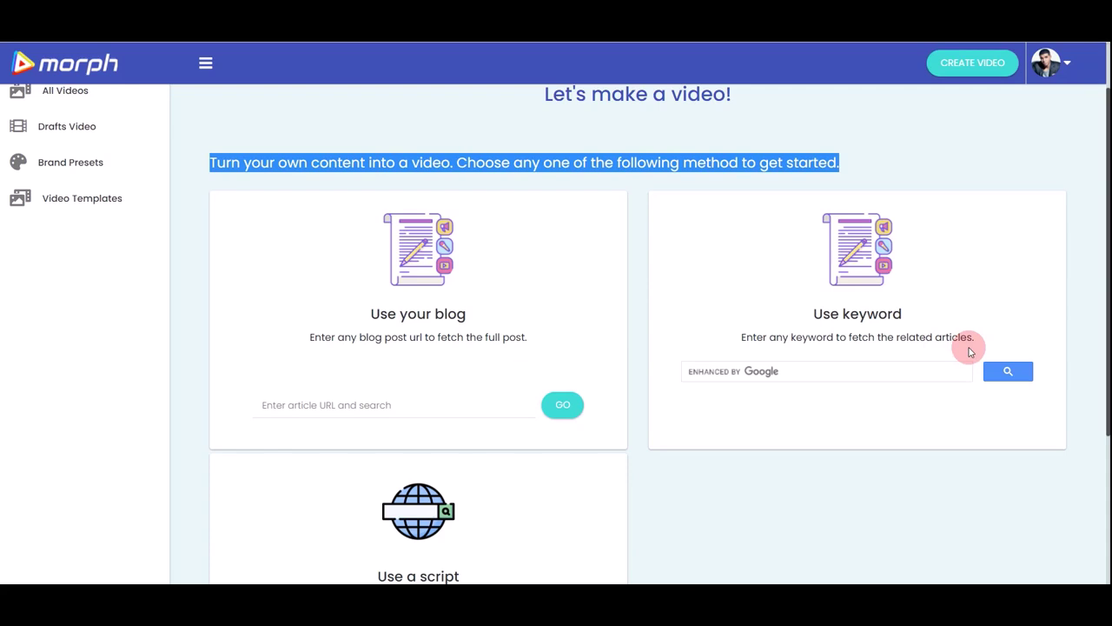
{"action": "scroll", "coordinate": [561, 232], "scroll_direction": "down", "scroll_amount": 5}
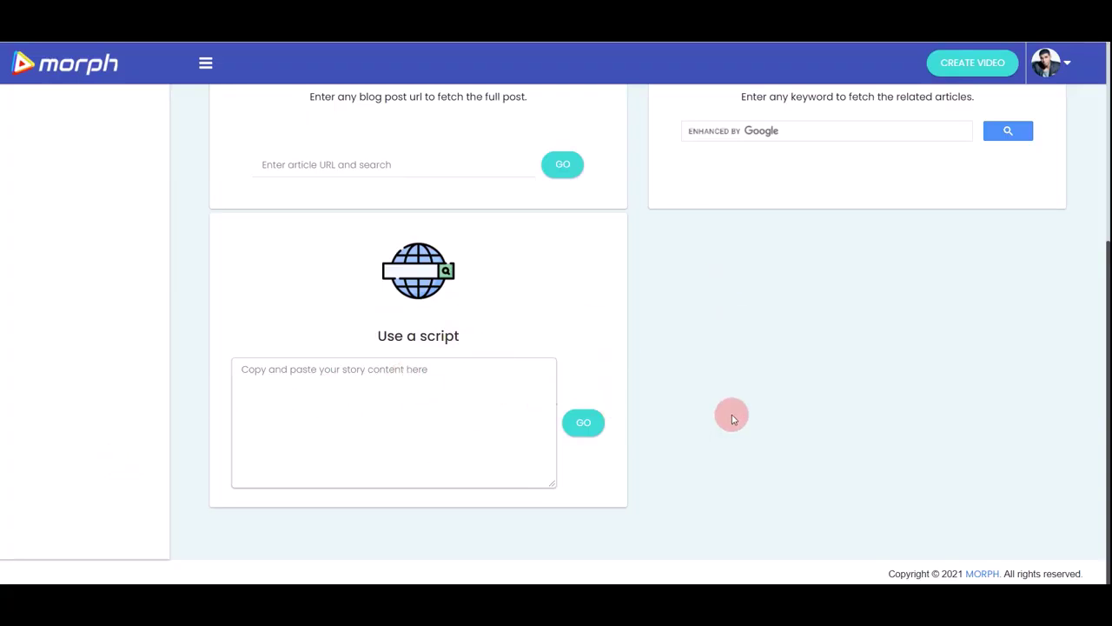
{"action": "scroll", "coordinate": [635, 363], "scroll_direction": "up", "scroll_amount": 5}
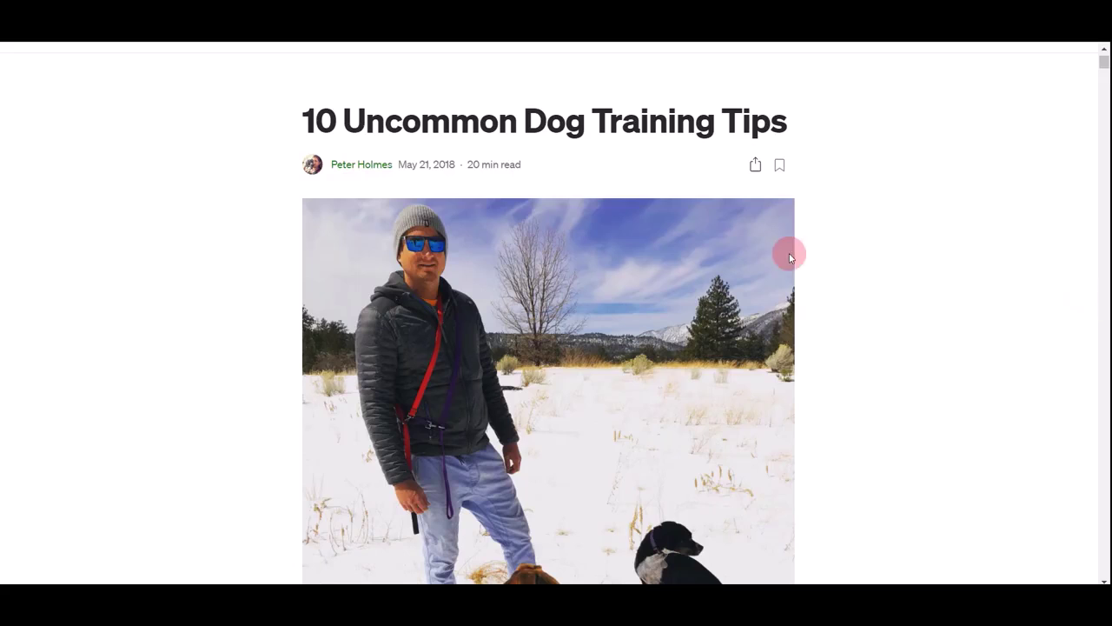
- Select the title of the Medium article '10 Uncommon Dog Training Tips'
{"action": "left_click_drag", "start_coordinate": [243, 124], "coordinate": [816, 128]}
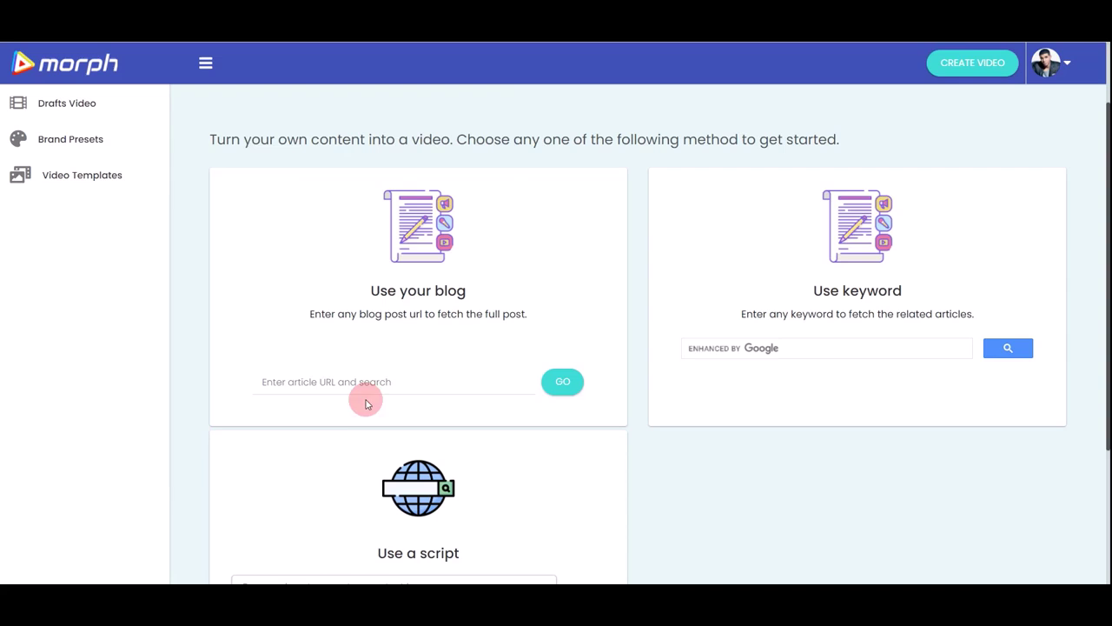
- Paste the article's address into the blog URL field and fetch the post
{"action": "left_click", "coordinate": [383, 380]}
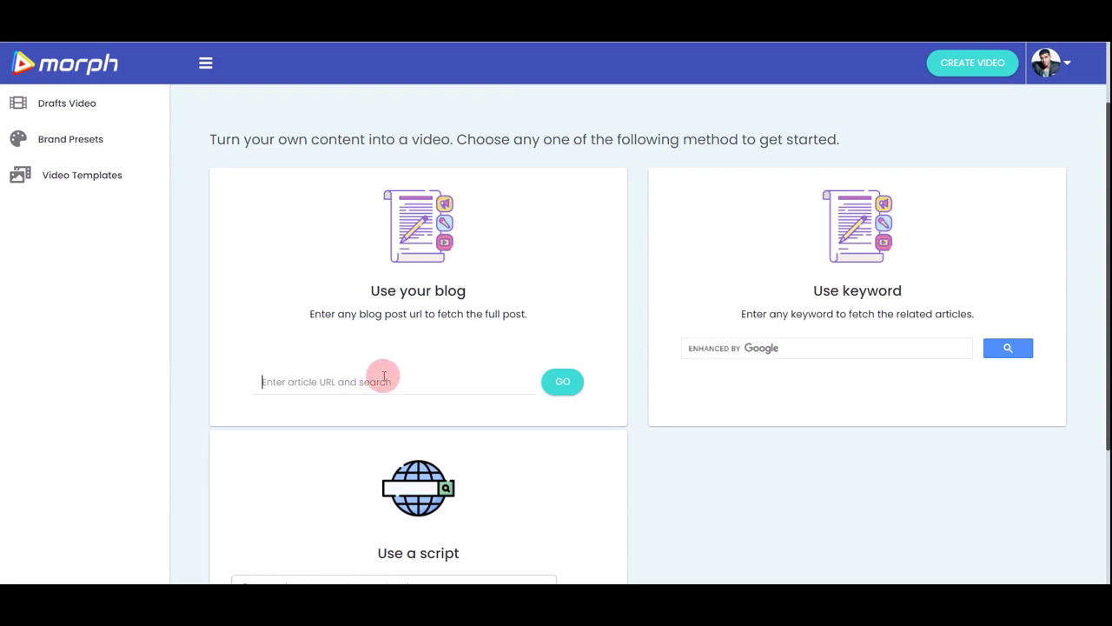
{"action": "type", "text": "m/10-uncommon-dog-training-tips-612506423d1f"}
{"action": "left_click_drag", "start_coordinate": [397, 377], "coordinate": [370, 380]}
{"action": "left_click", "coordinate": [567, 383]}
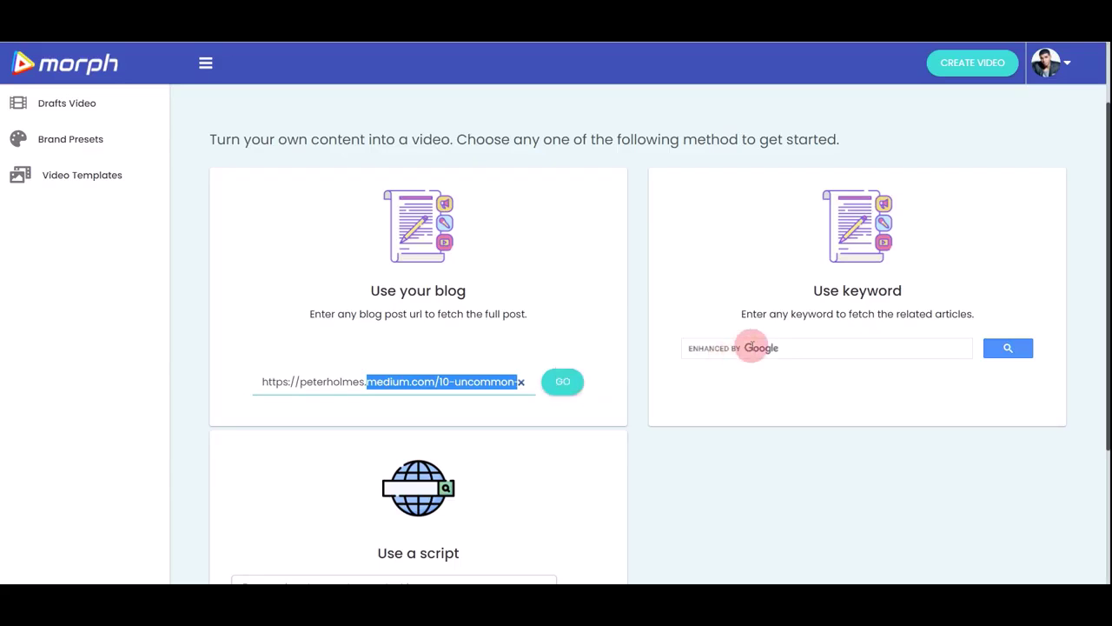
- Search articles for the keyword 'how t', close the results, and scroll to the script box
{"action": "left_click", "coordinate": [745, 346]}
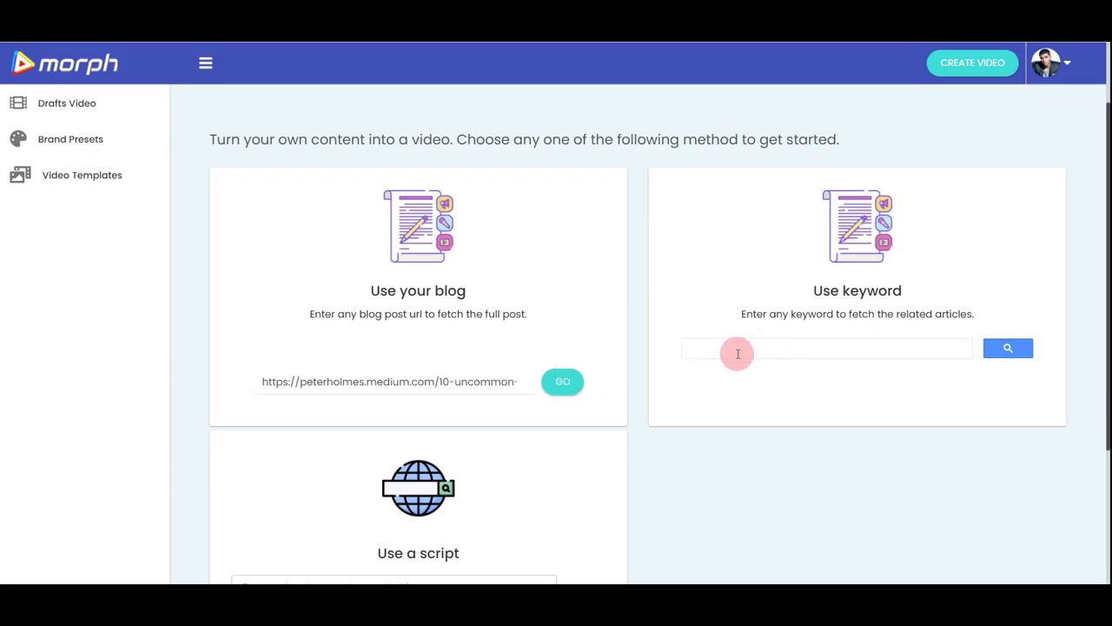
{"action": "type", "text": "how to train a dog"}
{"action": "left_click", "coordinate": [1012, 347]}
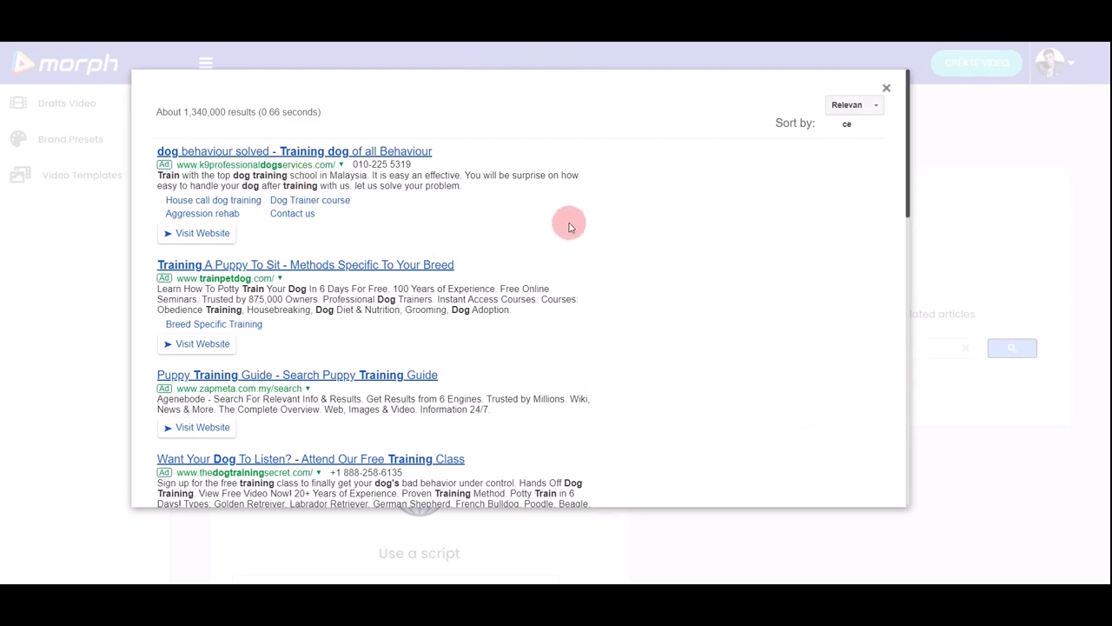
{"action": "scroll", "coordinate": [569, 226], "scroll_direction": "down", "scroll_amount": 5}
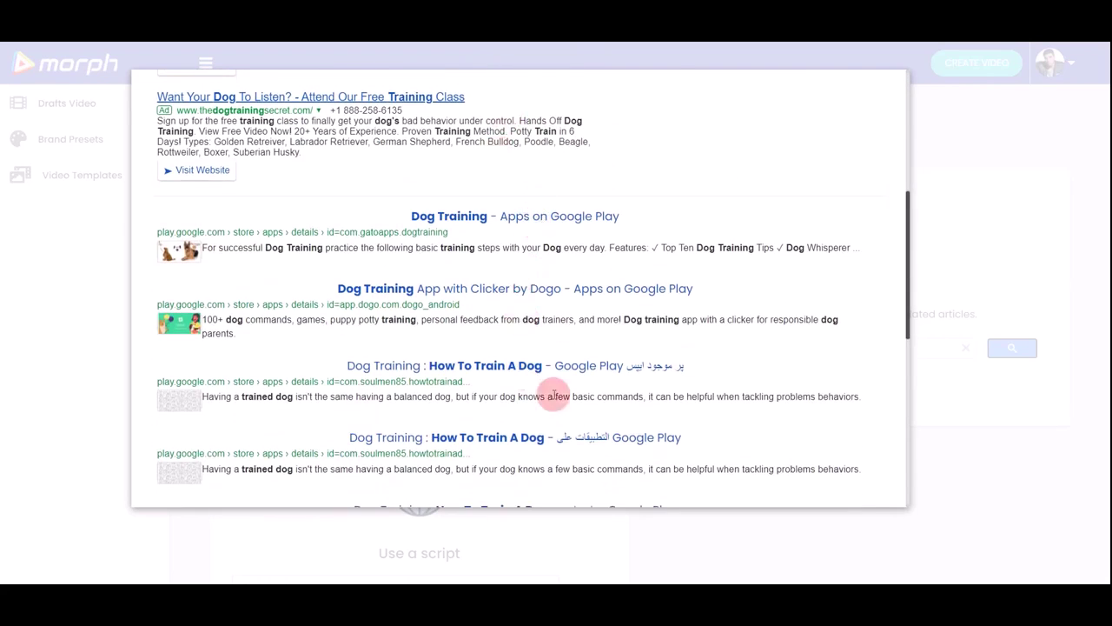
{"action": "scroll", "coordinate": [600, 226], "scroll_direction": "down", "scroll_amount": 3}
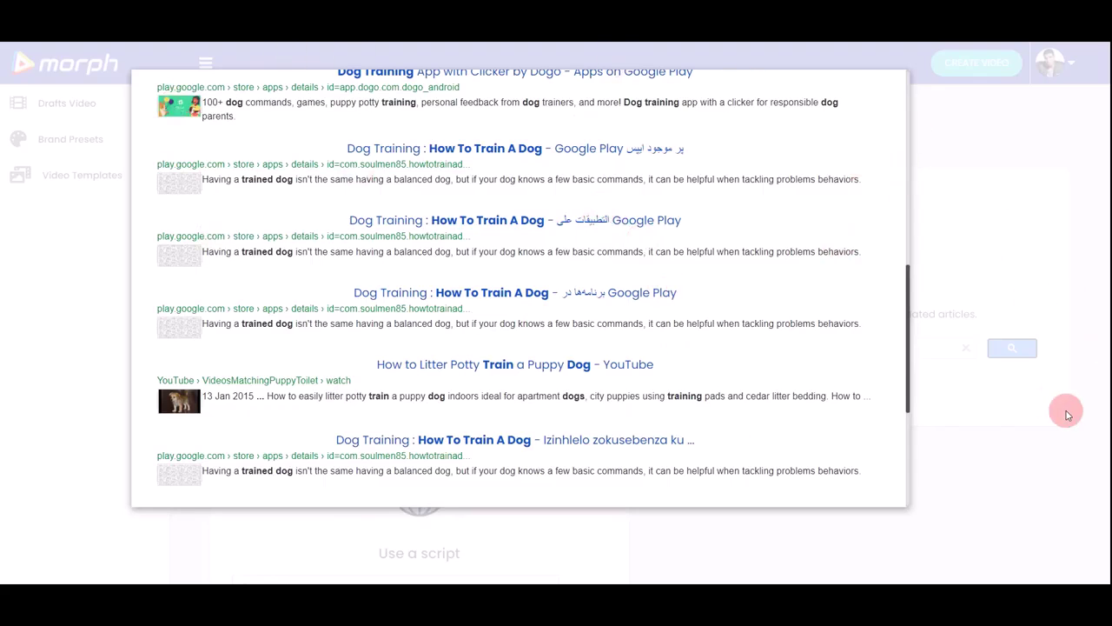
{"action": "key", "text": "Escape"}
{"action": "scroll", "coordinate": [685, 196], "scroll_direction": "down", "scroll_amount": 3}
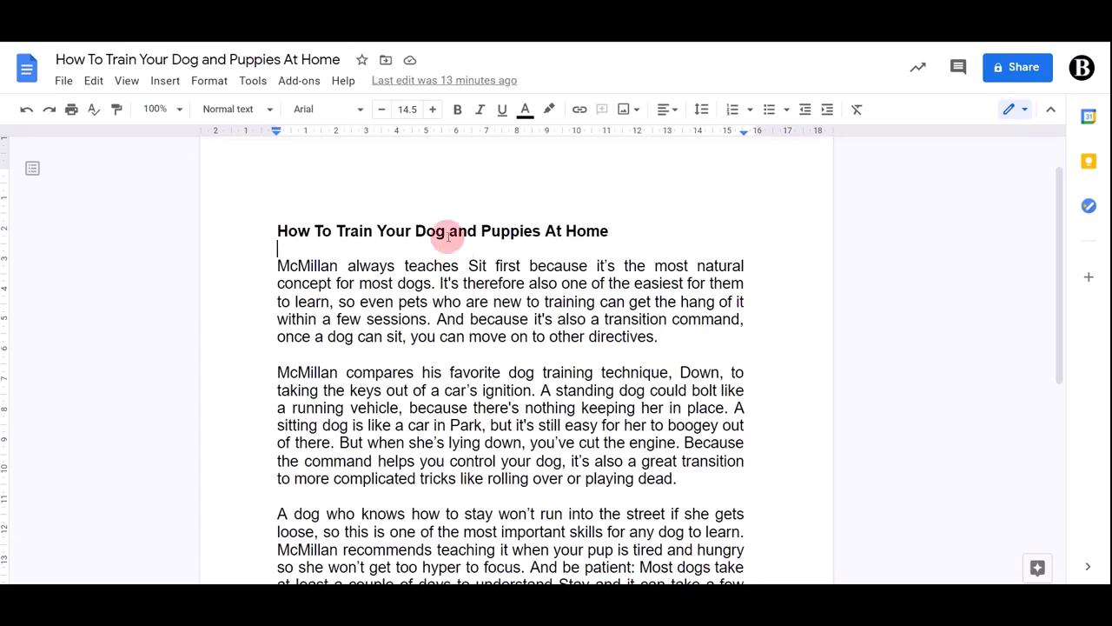
- Copy the entire 'How To Train Your Dog and Puppies At Home' document
{"action": "left_click", "coordinate": [275, 231]}
{"action": "left_click_drag", "start_coordinate": [275, 231], "coordinate": [589, 231]}
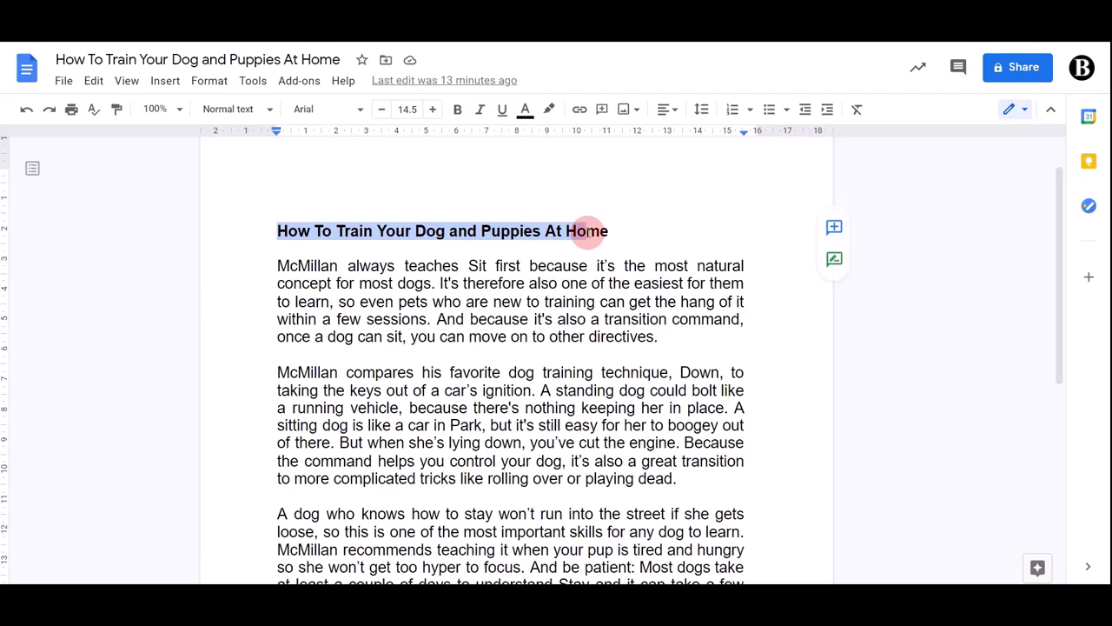
{"action": "left_click_drag", "start_coordinate": [287, 228], "coordinate": [626, 305]}
{"action": "scroll", "coordinate": [589, 305], "scroll_direction": "down", "scroll_amount": 10}
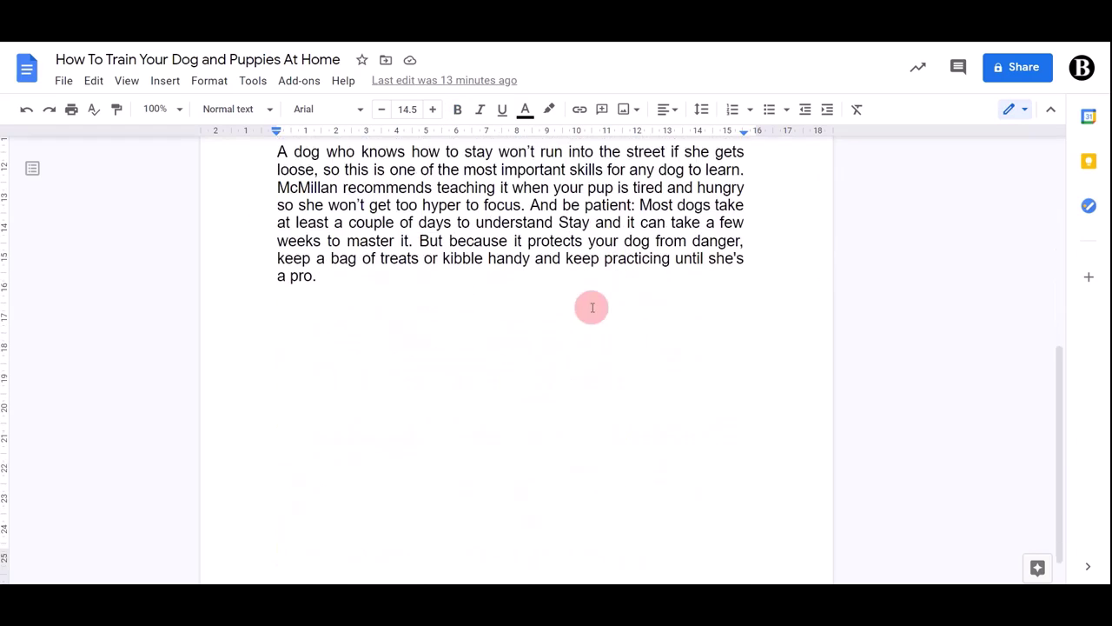
{"action": "key", "text": "ctrl+a"}
{"action": "right_click", "coordinate": [497, 251]}
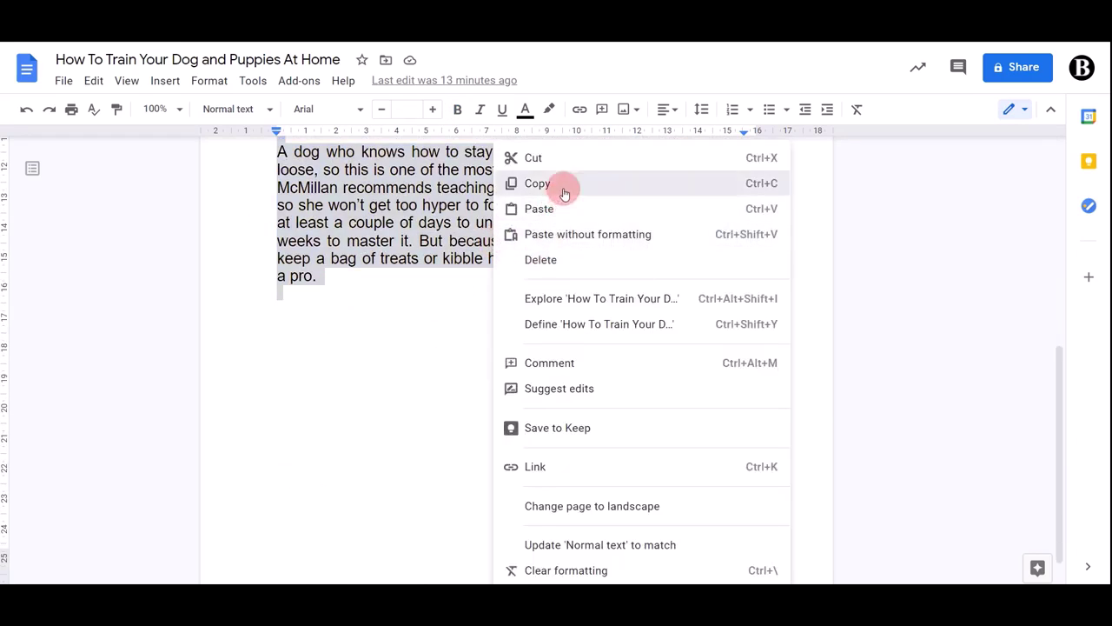
{"action": "left_click", "coordinate": [565, 184]}
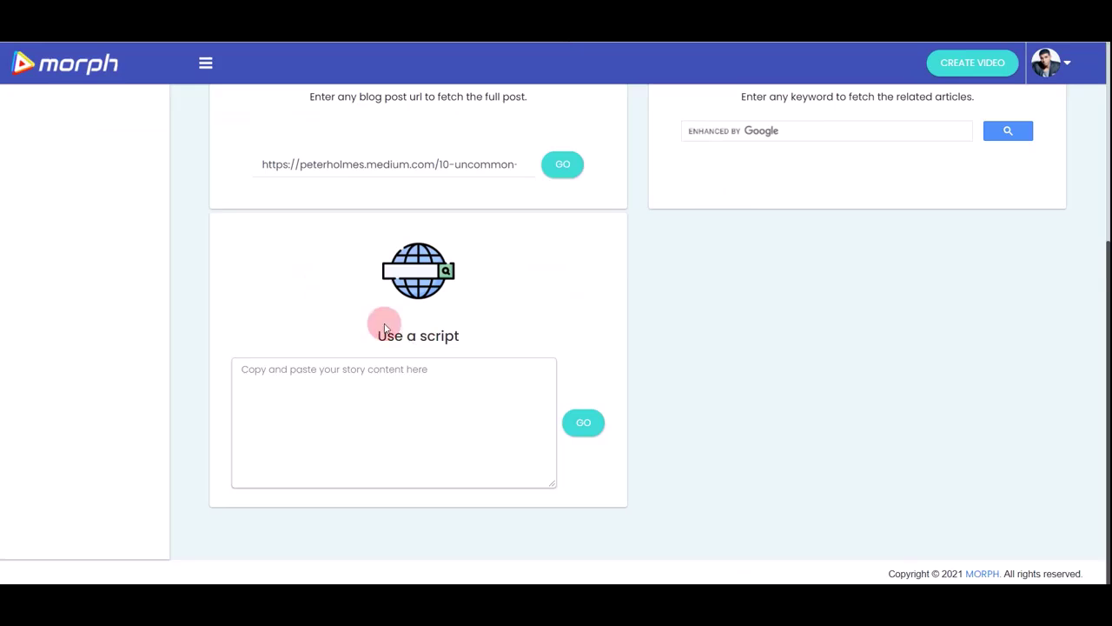
- Paste the copied article into Morph's empty script box
{"action": "left_click", "coordinate": [322, 379]}
{"action": "key", "text": "ctrl+v"}
{"action": "scroll", "coordinate": [397, 382], "scroll_direction": "up", "scroll_amount": 10}
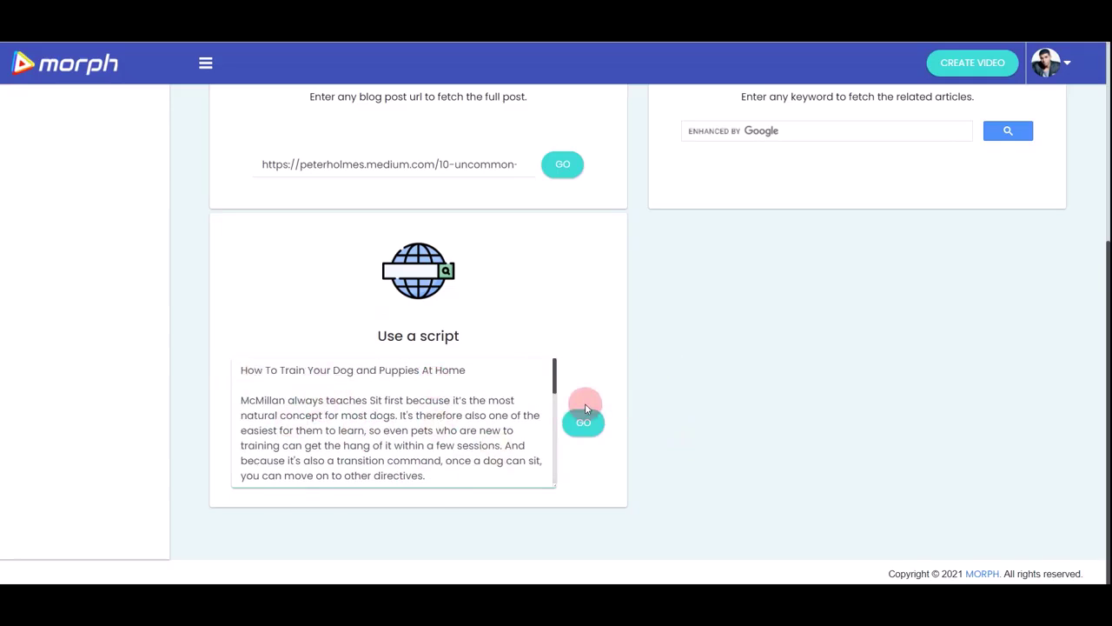
- Submit the pasted dog-training script with the script box's GO button
{"action": "scroll", "coordinate": [584, 404], "scroll_direction": "up", "scroll_amount": 3}
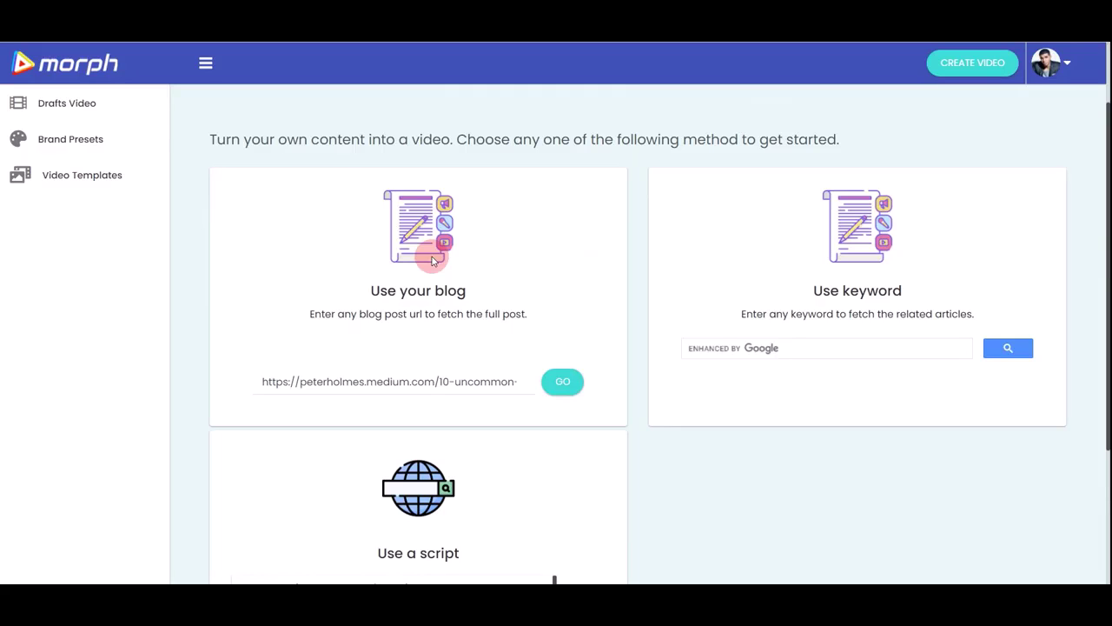
{"action": "scroll", "coordinate": [603, 335], "scroll_direction": "down", "scroll_amount": 3}
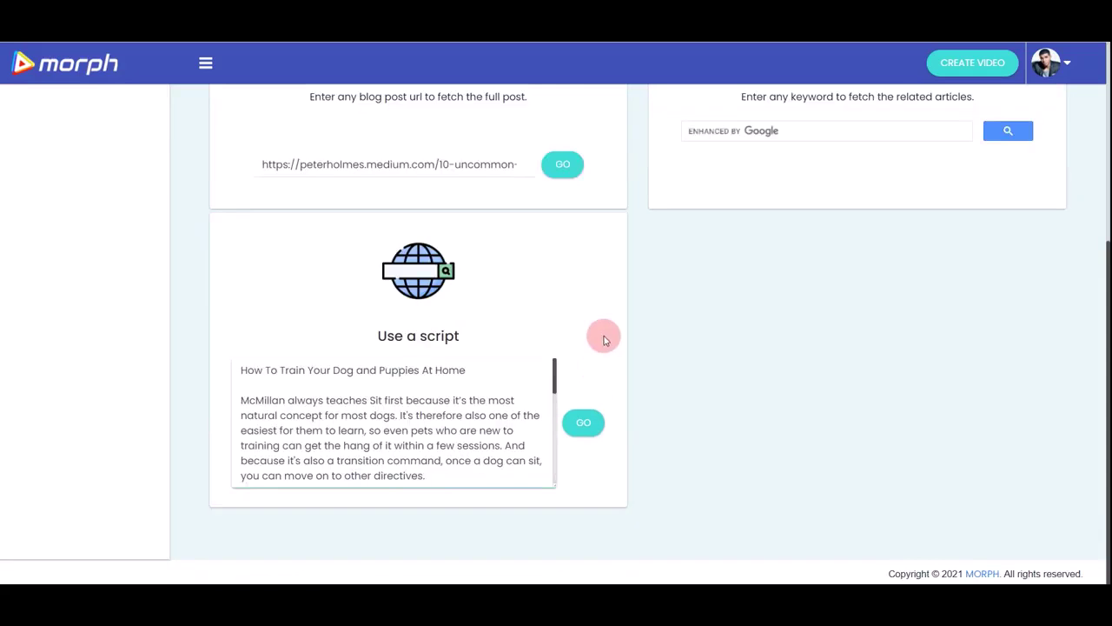
{"action": "left_click", "coordinate": [584, 425]}
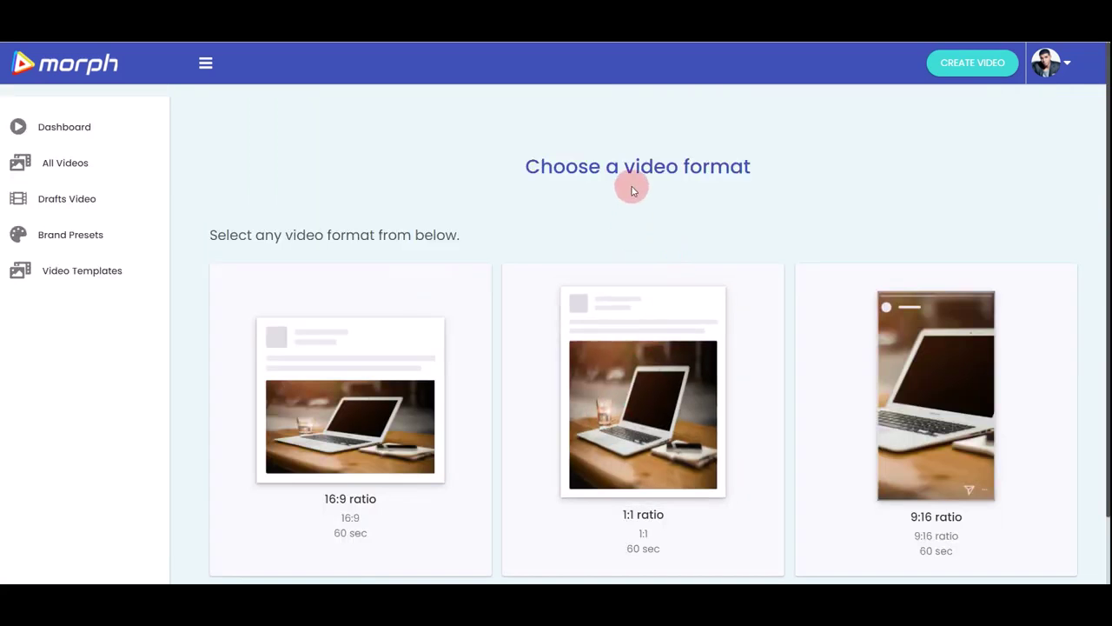
- Pick the 16:9 widescreen format for the video
{"action": "scroll", "coordinate": [635, 191], "scroll_direction": "down", "scroll_amount": 1}
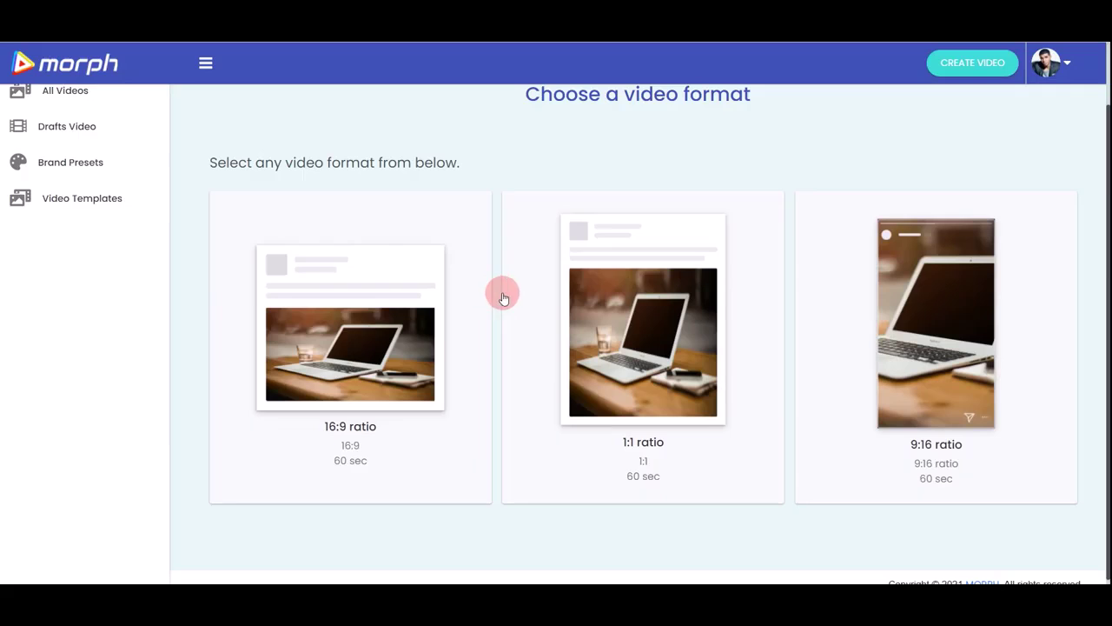
{"action": "left_click", "coordinate": [361, 293]}
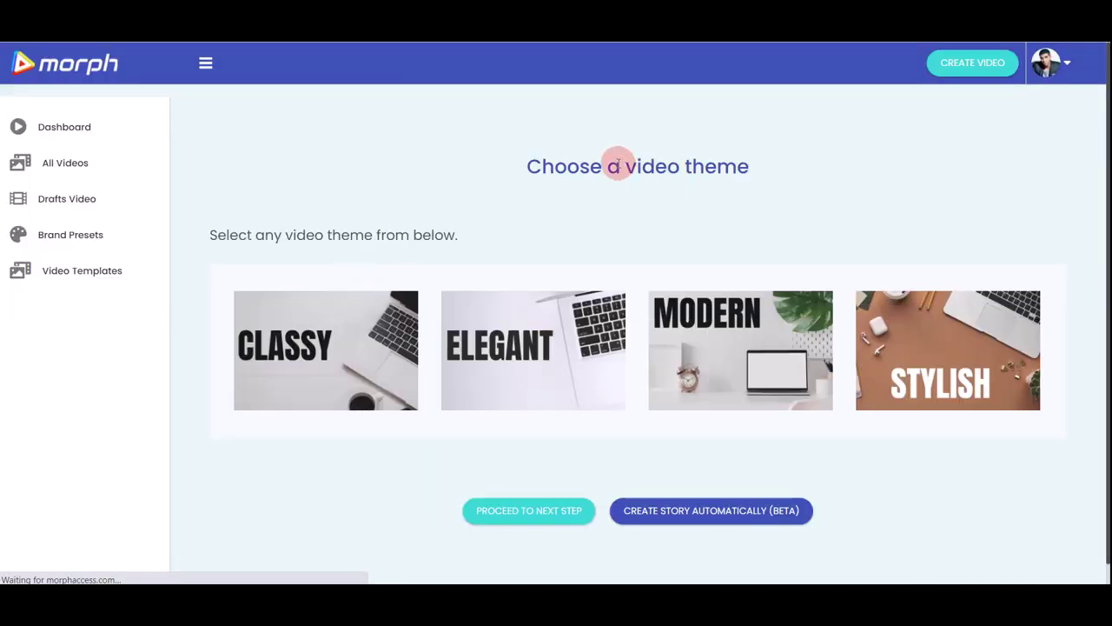
- Choose the ELEGANT theme and auto-generate the story from the script
{"action": "left_click_drag", "start_coordinate": [617, 165], "coordinate": [699, 179]}
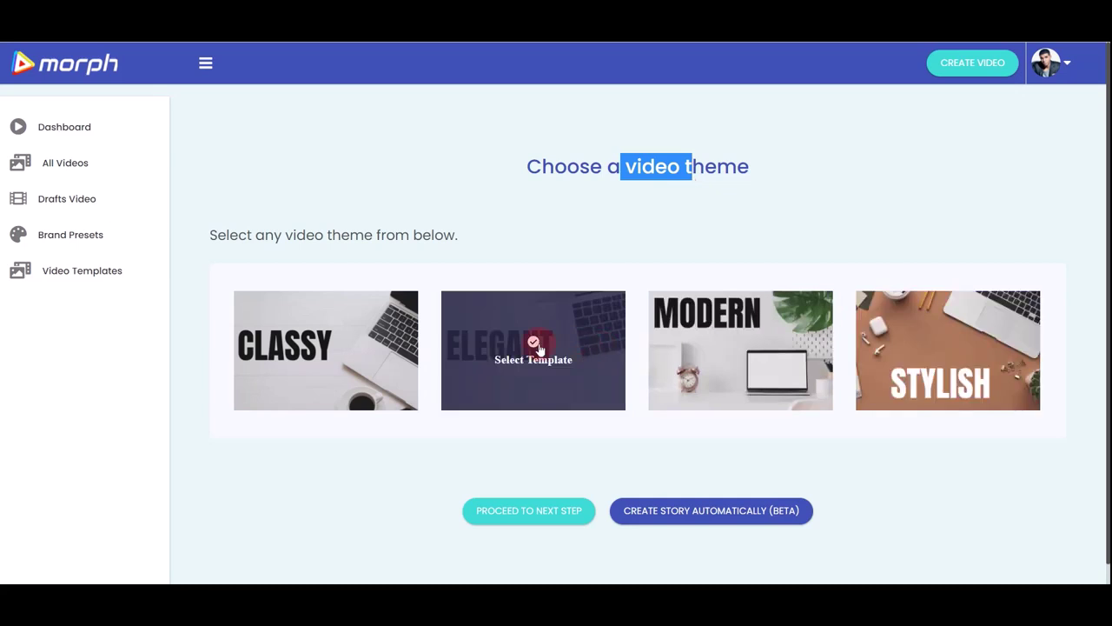
{"action": "left_click", "coordinate": [464, 339]}
{"action": "scroll", "coordinate": [603, 322], "scroll_direction": "down", "scroll_amount": 1}
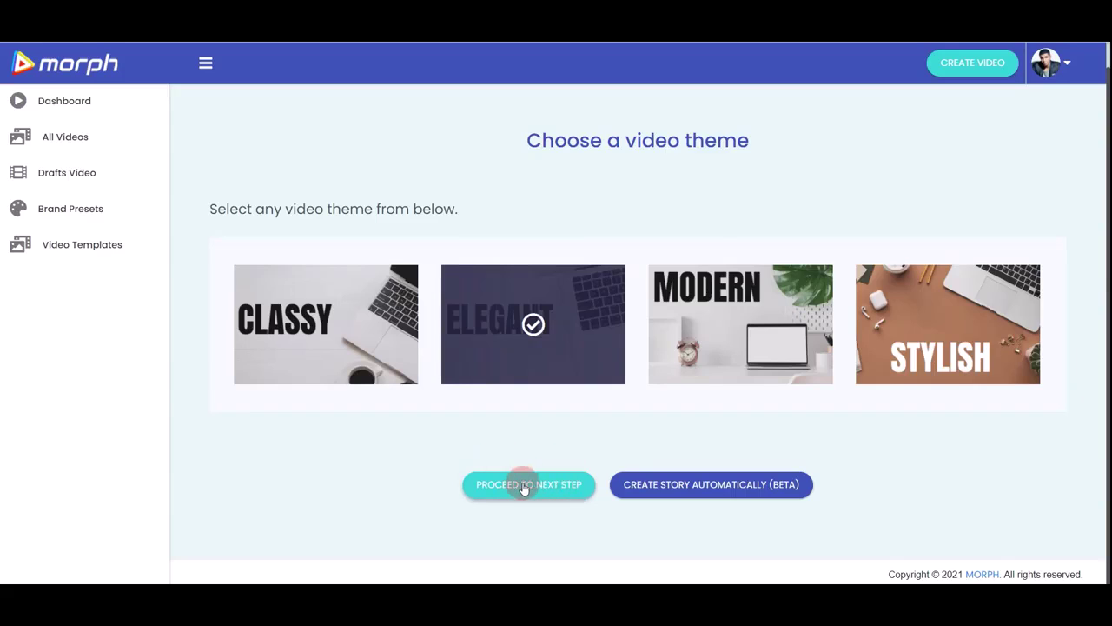
{"action": "left_click", "coordinate": [558, 497]}
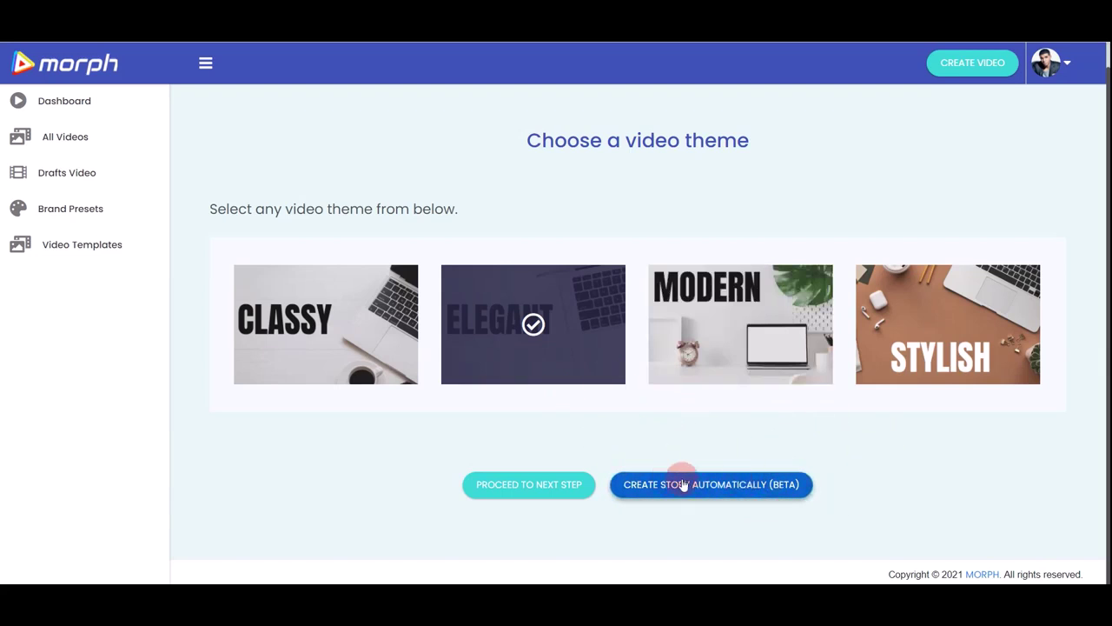
{"action": "left_click", "coordinate": [744, 487]}
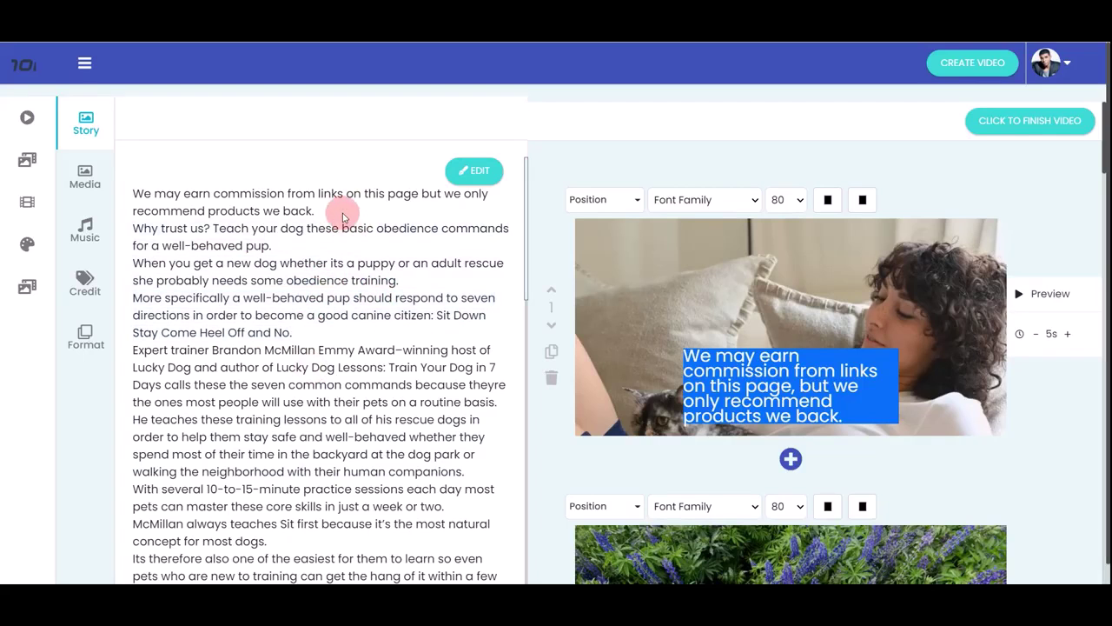
- Open the full dog-training script text for editing via the EDIT button
{"action": "scroll", "coordinate": [298, 304], "scroll_direction": "down", "scroll_amount": 3}
{"action": "scroll", "coordinate": [298, 303], "scroll_direction": "up", "scroll_amount": 3}
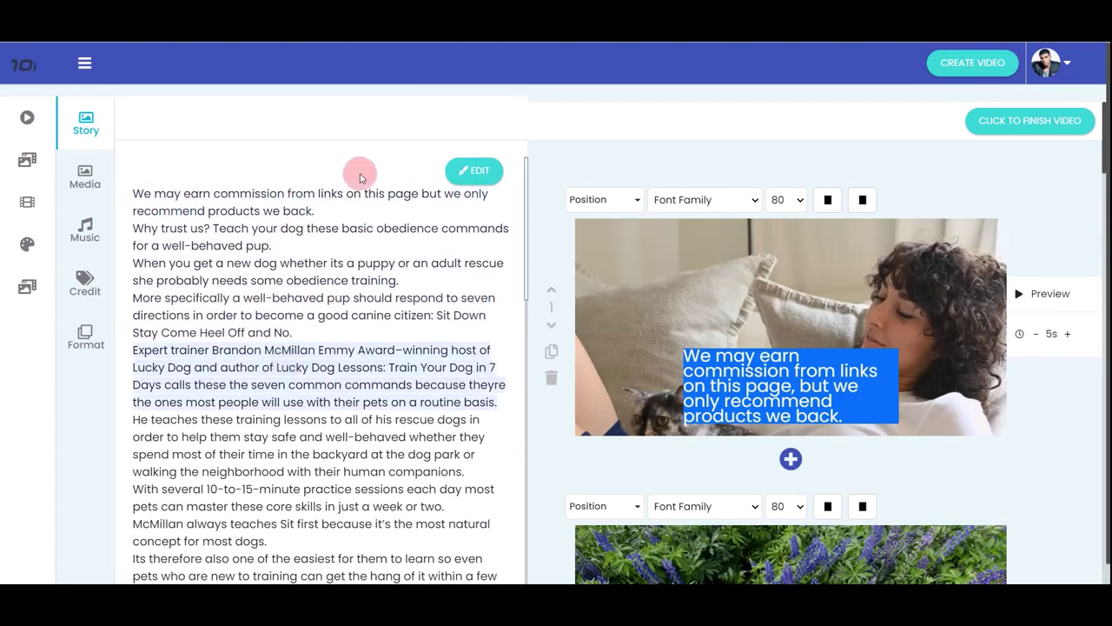
{"action": "left_click", "coordinate": [461, 170]}
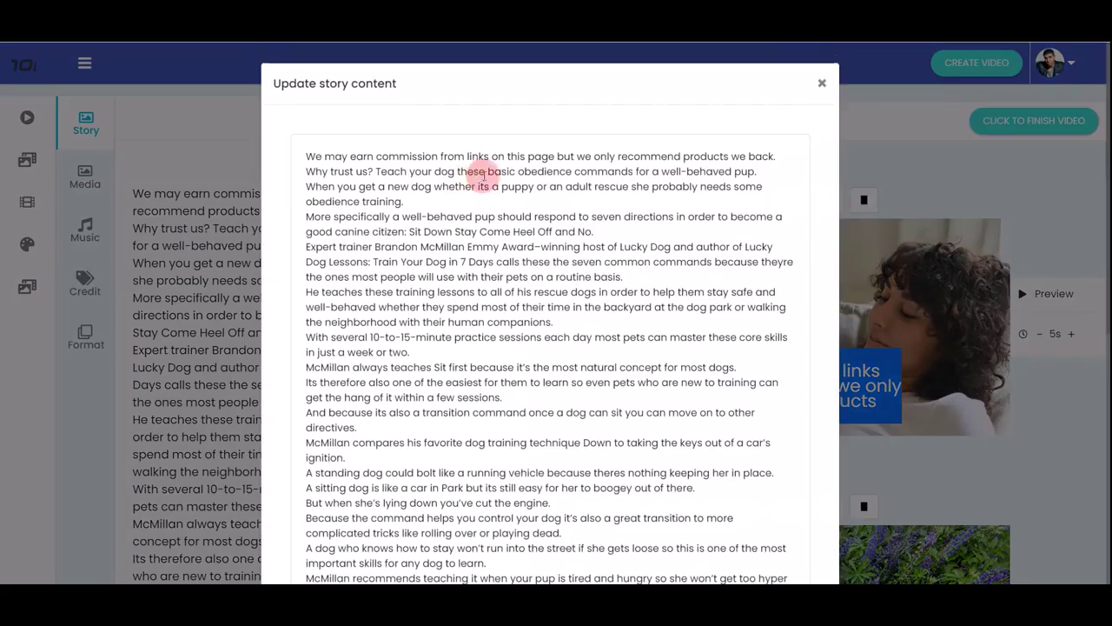
- Scroll through the Update story content window, then close it without changes
{"action": "scroll", "coordinate": [582, 187], "scroll_direction": "down", "scroll_amount": 2}
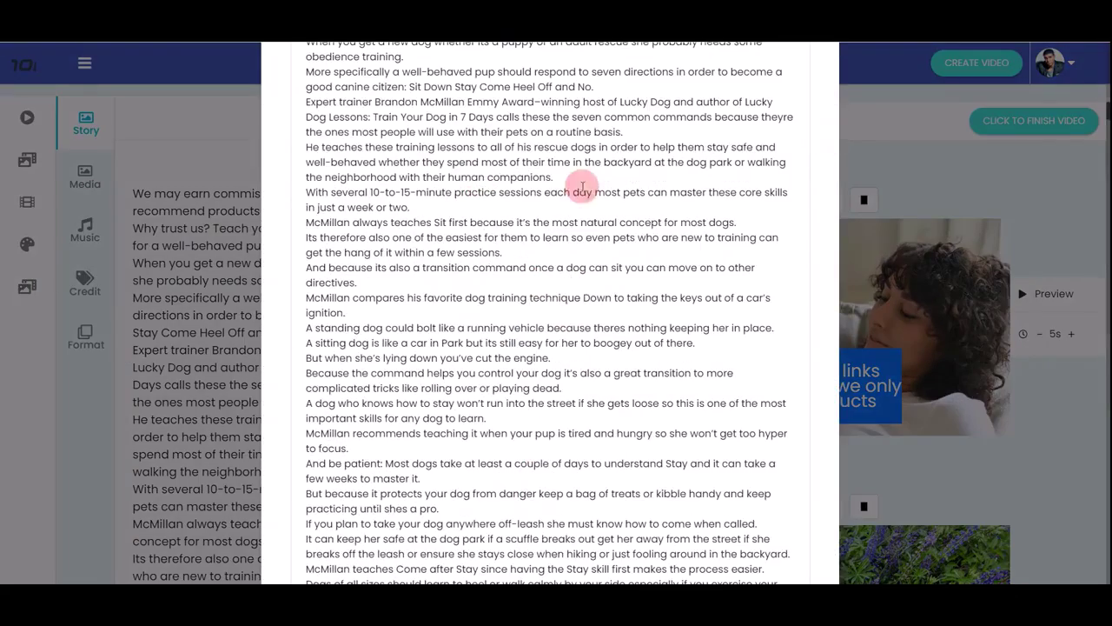
{"action": "scroll", "coordinate": [609, 187], "scroll_direction": "down", "scroll_amount": 5}
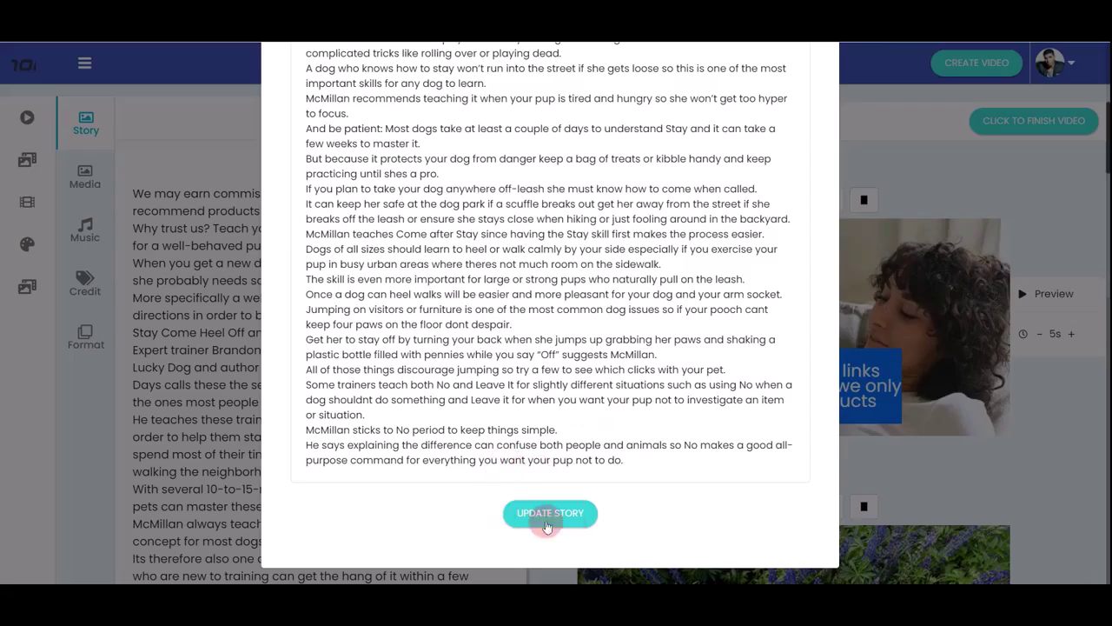
{"action": "scroll", "coordinate": [608, 400], "scroll_direction": "up", "scroll_amount": 10}
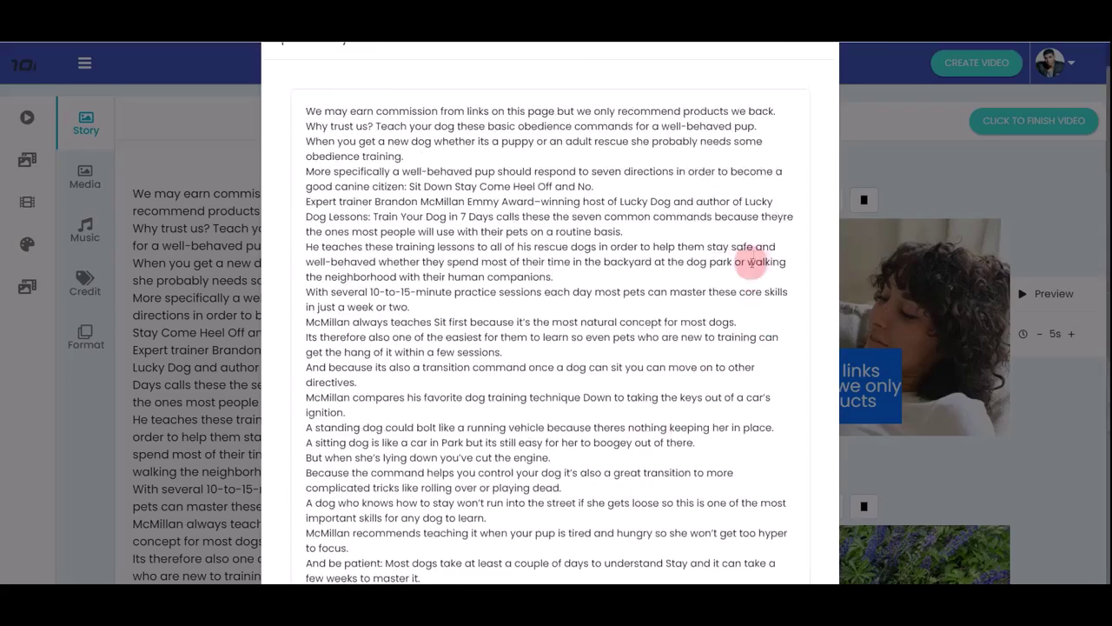
{"action": "scroll", "coordinate": [752, 263], "scroll_direction": "up", "scroll_amount": 1}
{"action": "left_click", "coordinate": [822, 81]}
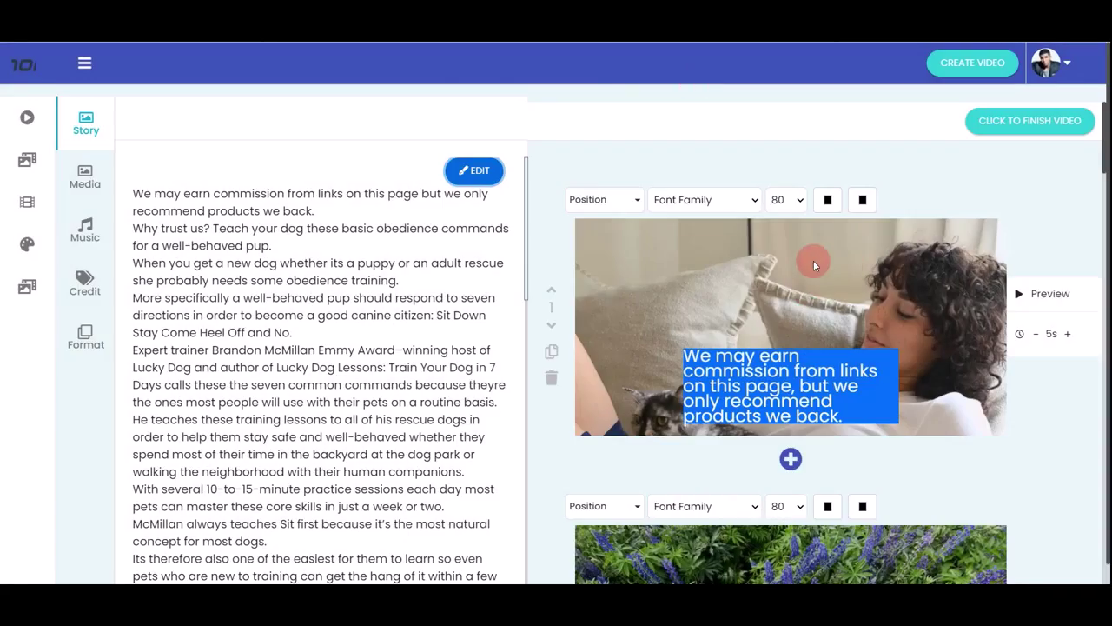
{"action": "scroll", "coordinate": [911, 257], "scroll_direction": "down", "scroll_amount": 2}
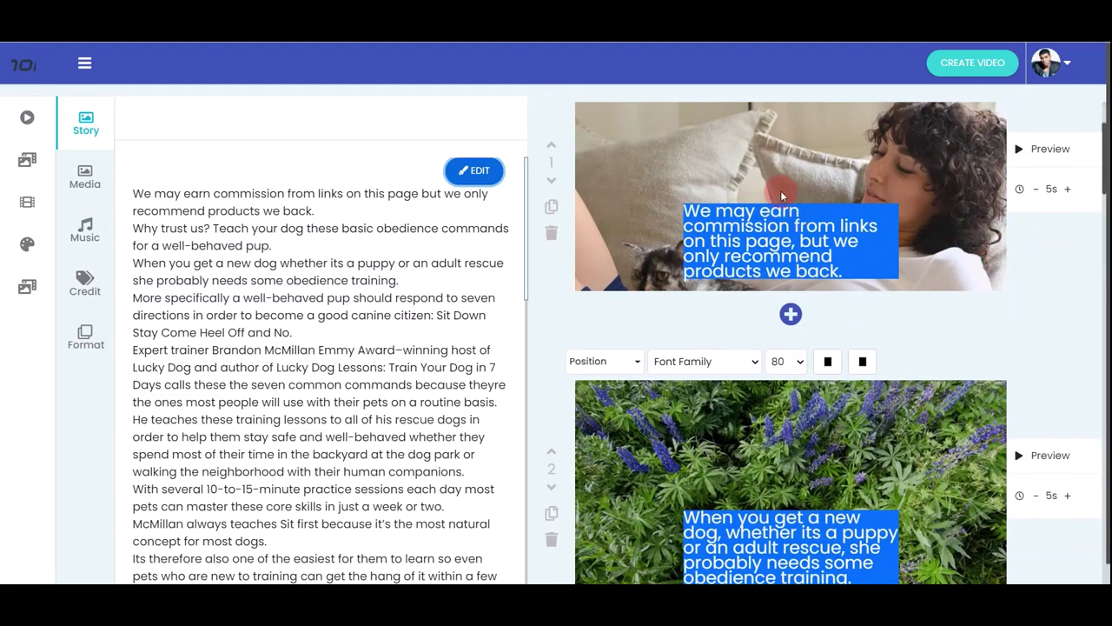
{"action": "scroll", "coordinate": [683, 194], "scroll_direction": "up", "scroll_amount": 1}
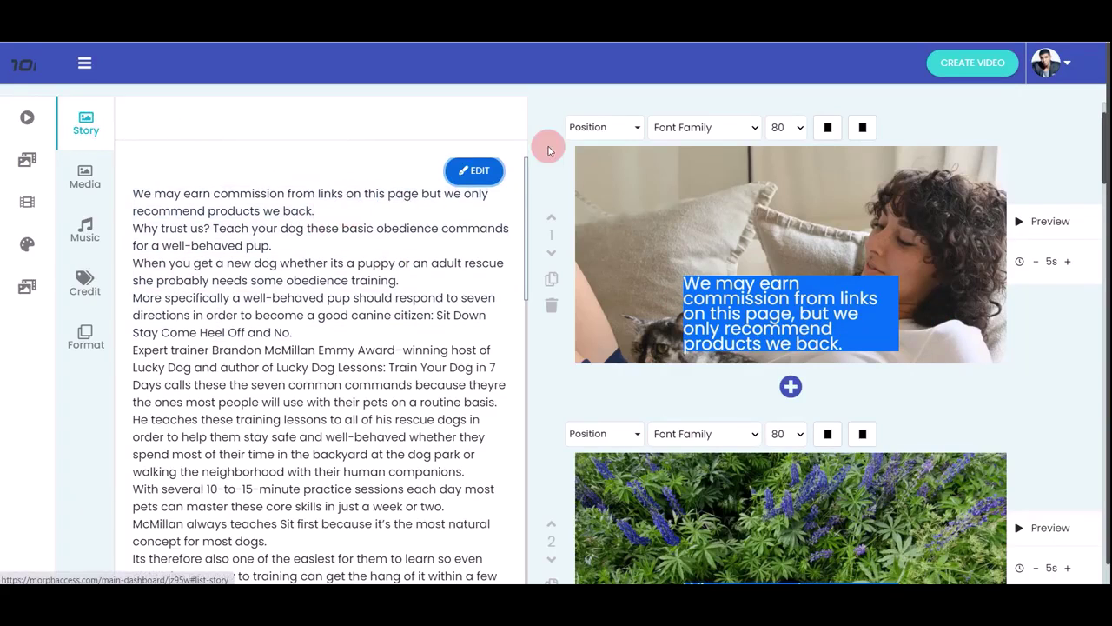
{"action": "scroll", "coordinate": [743, 374], "scroll_direction": "down", "scroll_amount": 2}
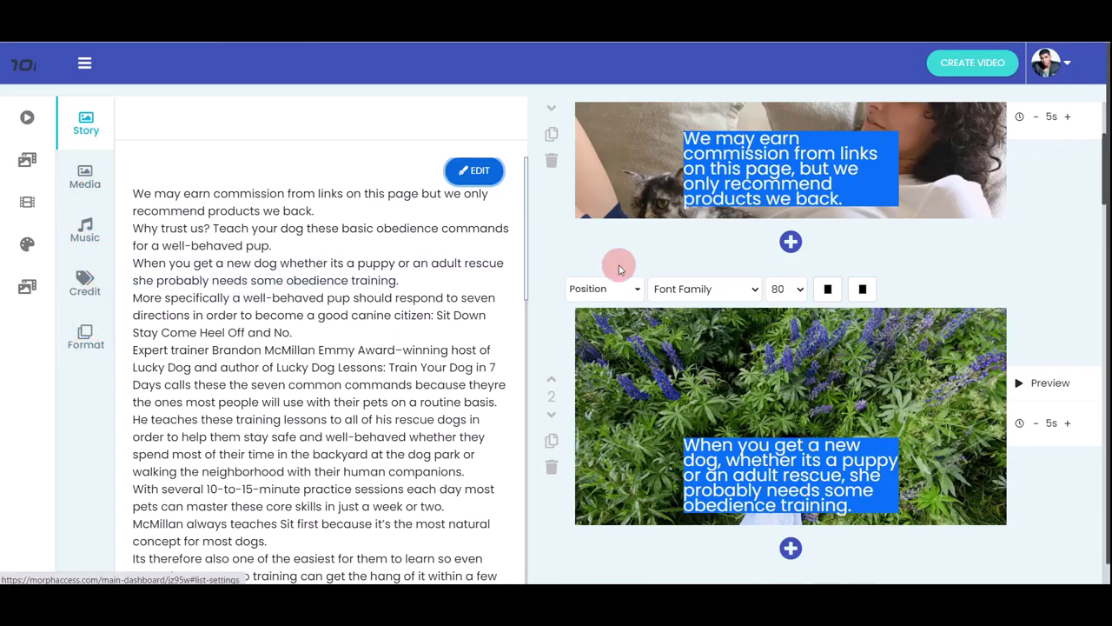
{"action": "scroll", "coordinate": [617, 263], "scroll_direction": "up", "scroll_amount": 3}
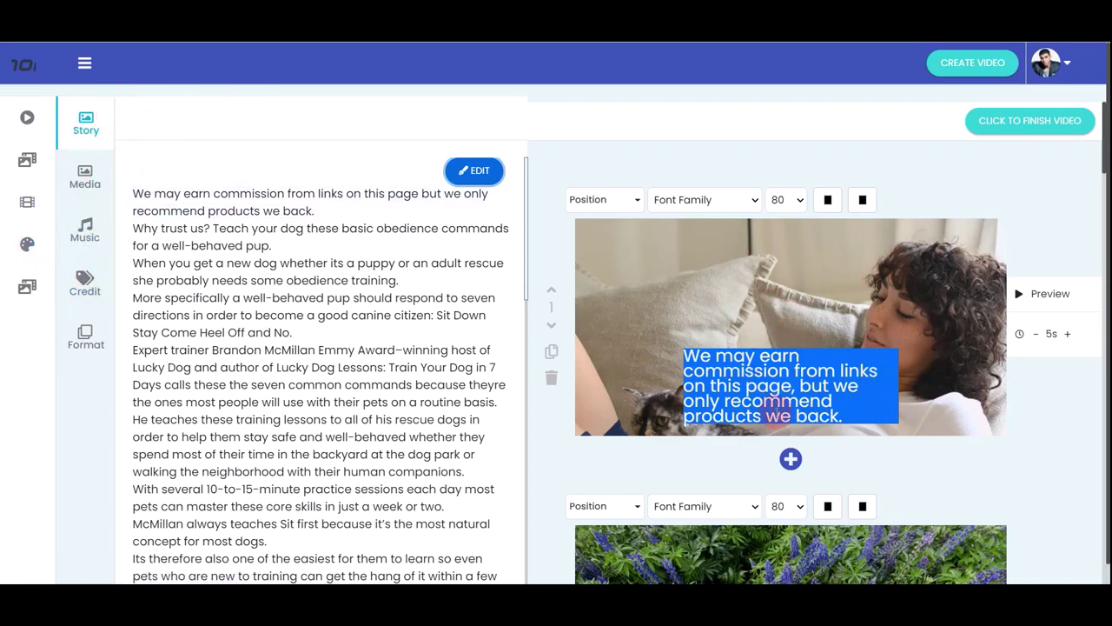
- Try top, center and right-middle positions for the scene 1 caption, settling on bottom
{"action": "left_click", "coordinate": [778, 415]}
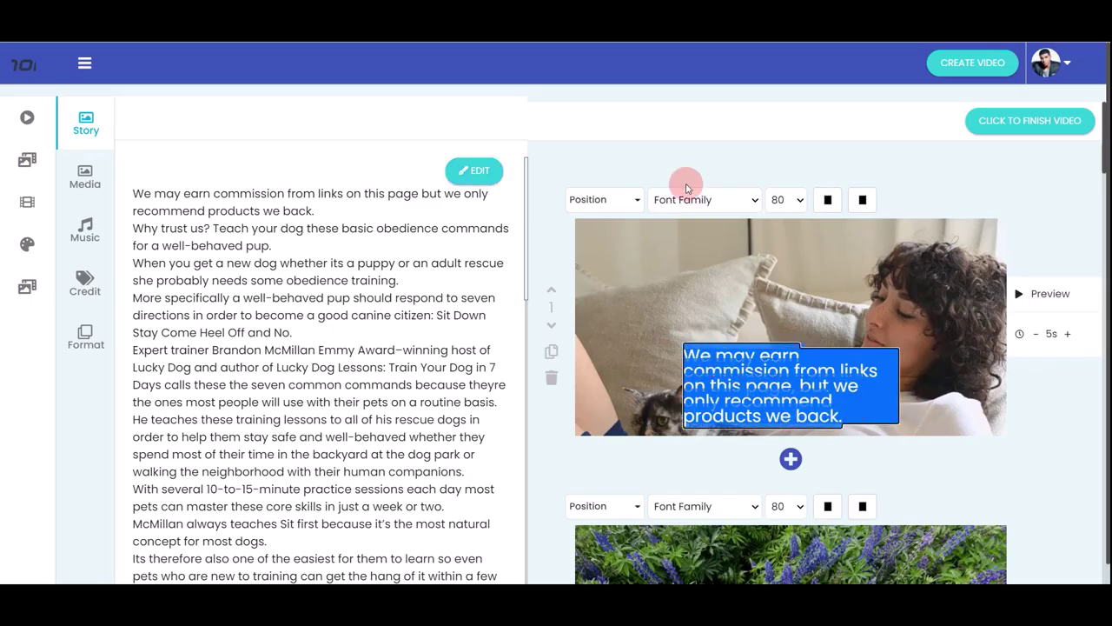
{"action": "left_click", "coordinate": [634, 201]}
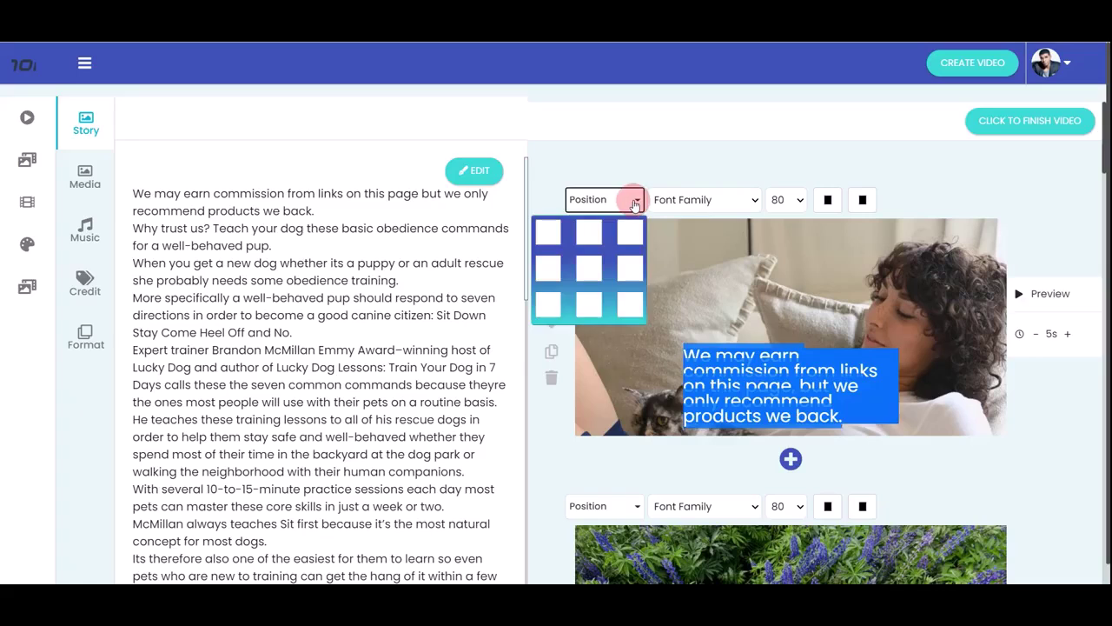
{"action": "left_click", "coordinate": [597, 234]}
{"action": "left_click", "coordinate": [593, 207]}
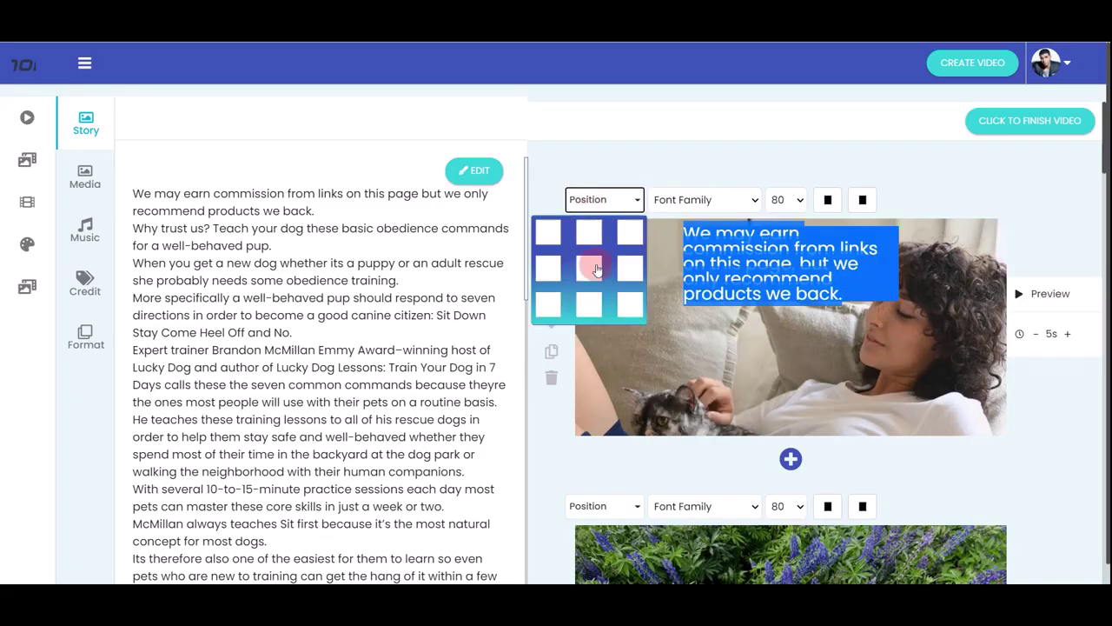
{"action": "left_click", "coordinate": [594, 267]}
{"action": "left_click", "coordinate": [608, 206]}
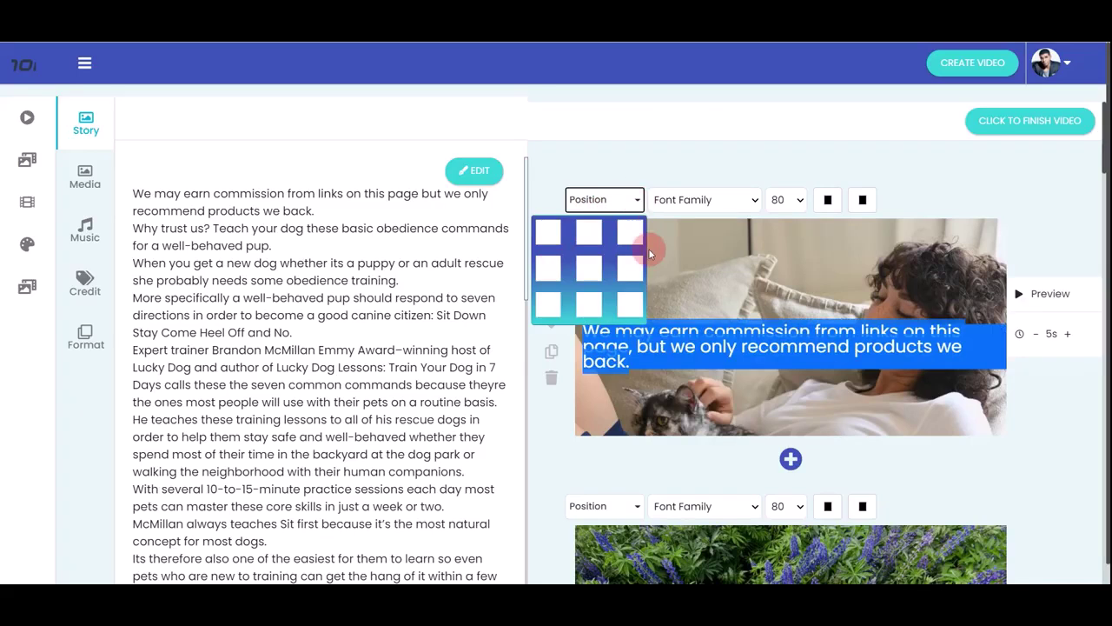
{"action": "left_click", "coordinate": [637, 260]}
{"action": "left_click", "coordinate": [620, 201]}
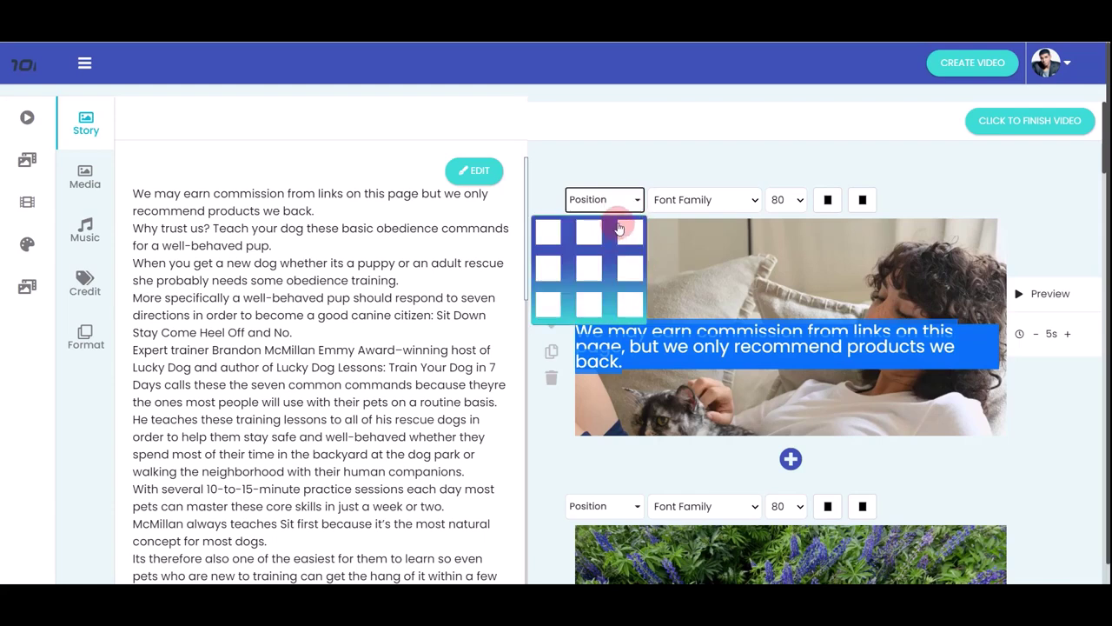
{"action": "left_click", "coordinate": [594, 295]}
{"action": "left_click", "coordinate": [726, 203]}
- Set the scene 1 caption's font family to Open Sans
{"action": "key", "text": "Down"}
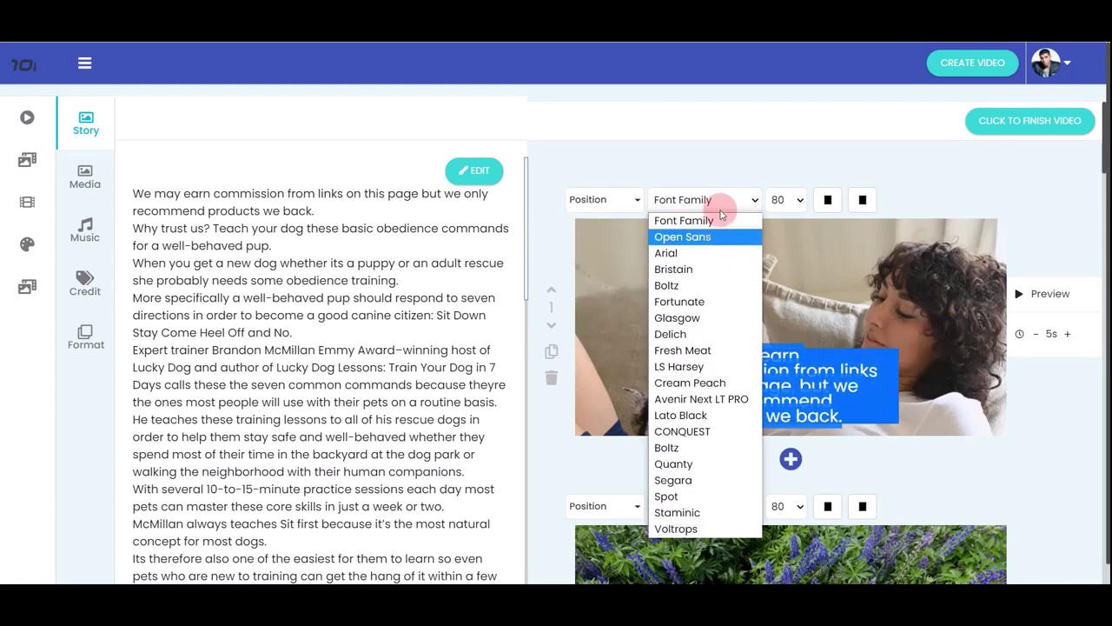
{"action": "key", "text": "Down"}
{"action": "key", "text": "Down"}
{"action": "key", "text": "Down"}
{"action": "key", "text": "Down"}
{"action": "key", "text": "Up"}
{"action": "key", "text": "Up"}
{"action": "key", "text": "Up"}
{"action": "key", "text": "Up"}
{"action": "key", "text": "Return"}
{"action": "left_click", "coordinate": [728, 200]}
{"action": "left_click", "coordinate": [693, 239]}
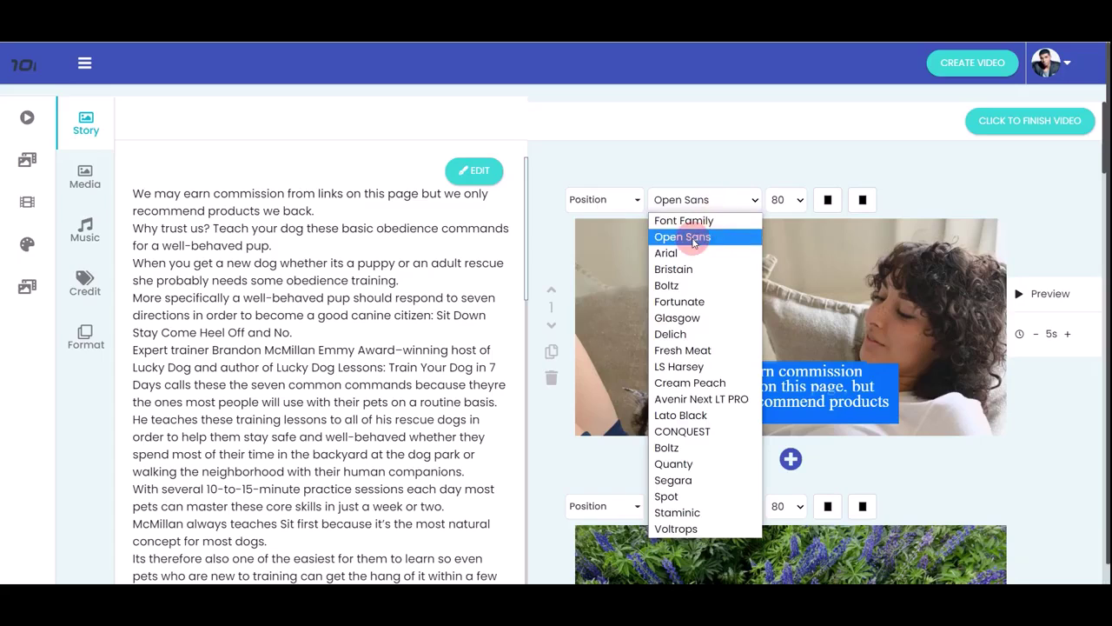
{"action": "left_click", "coordinate": [700, 219]}
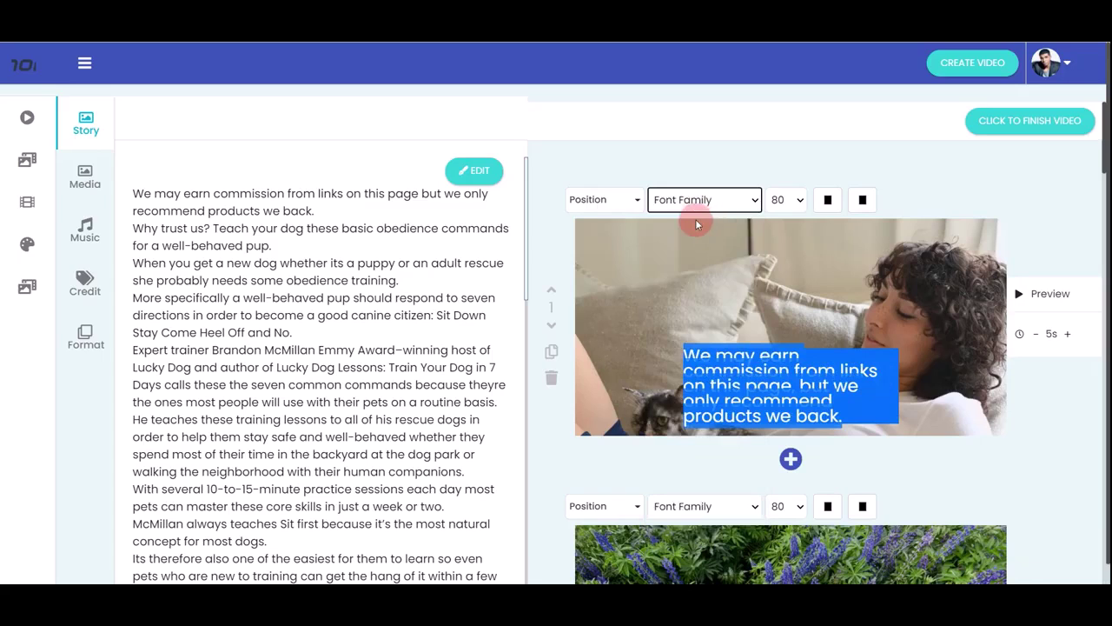
{"action": "left_click", "coordinate": [702, 205]}
{"action": "left_click", "coordinate": [681, 238]}
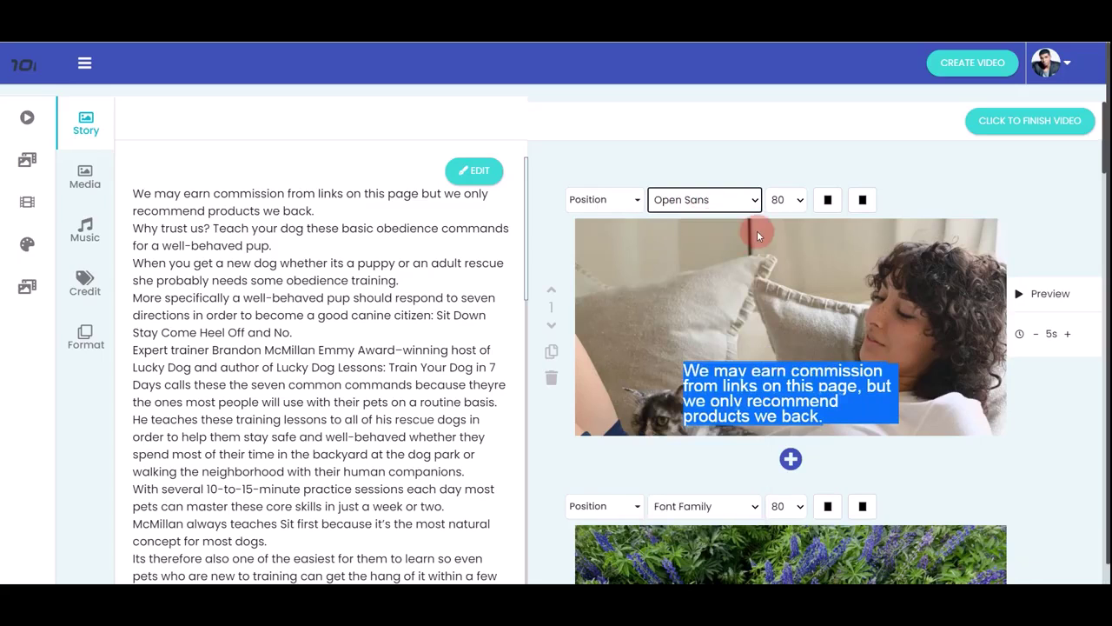
- Set the scene 1 caption's font size to 20
{"action": "left_click", "coordinate": [790, 208]}
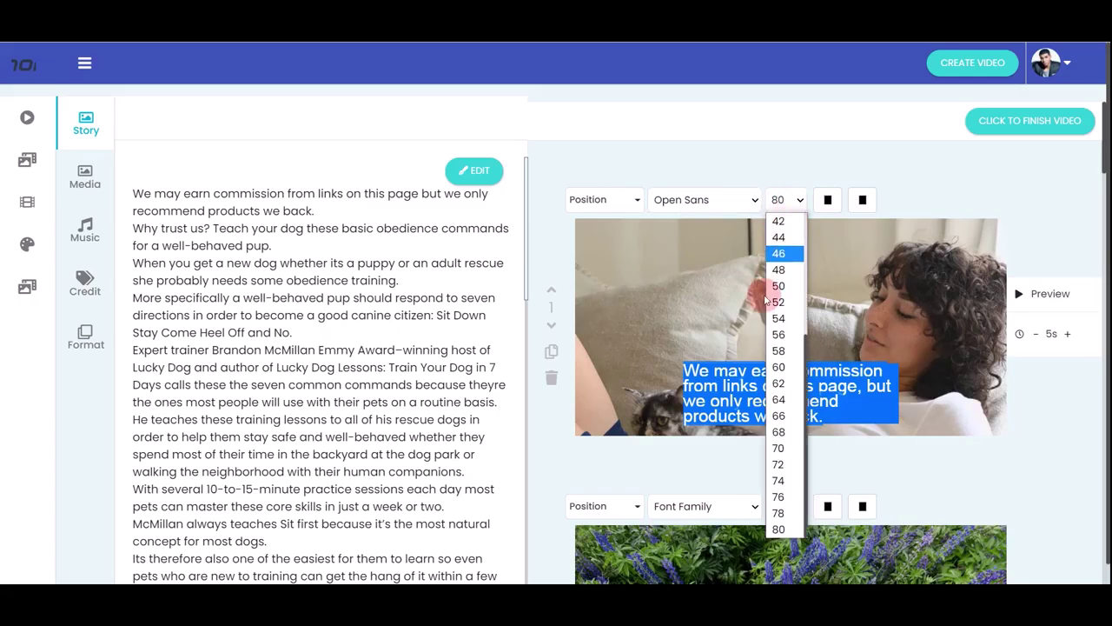
{"action": "left_click", "coordinate": [796, 202]}
{"action": "left_click", "coordinate": [796, 202]}
{"action": "scroll", "coordinate": [780, 236], "scroll_direction": "up", "scroll_amount": 5}
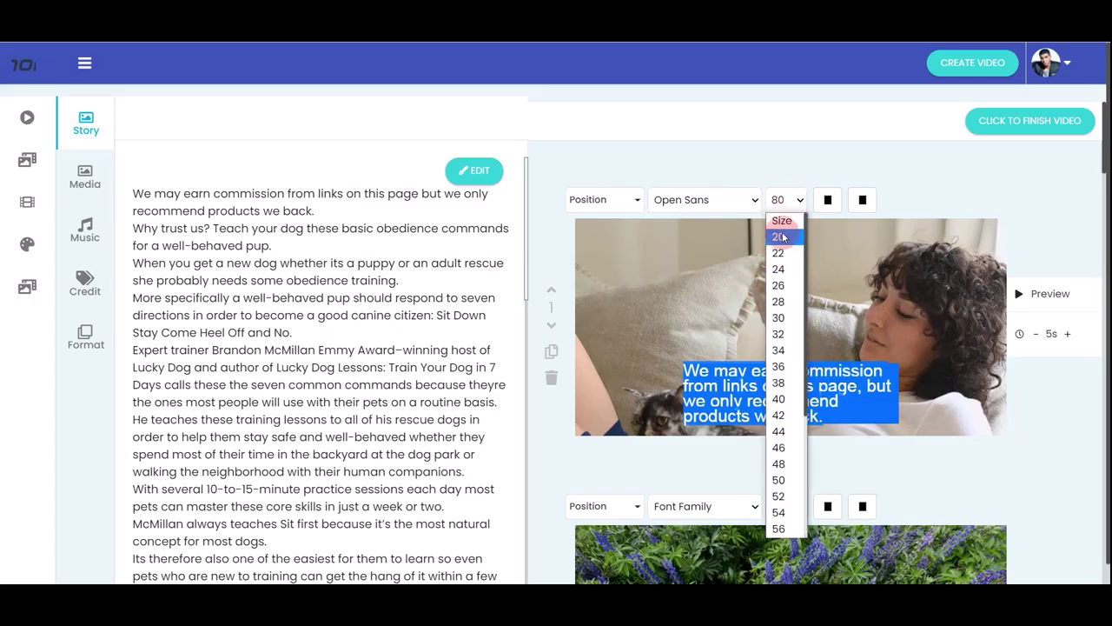
{"action": "left_click", "coordinate": [780, 237]}
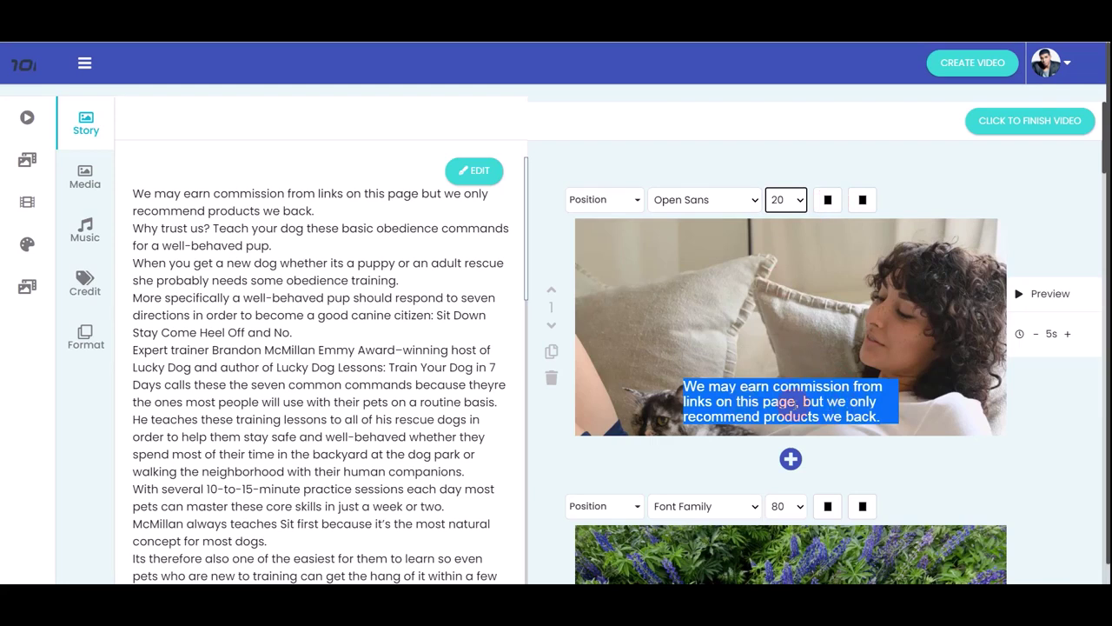
- Pick a new pinkish-grey text colour for the scene 1 caption
{"action": "left_click", "coordinate": [861, 352]}
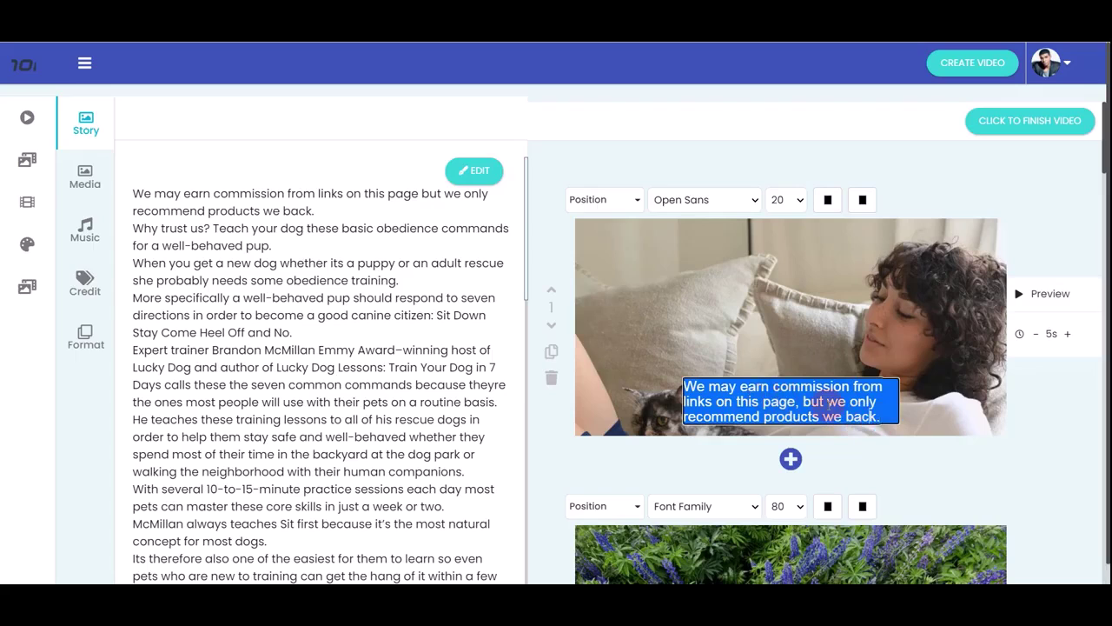
{"action": "left_click", "coordinate": [828, 199]}
{"action": "left_click_drag", "start_coordinate": [845, 254], "coordinate": [798, 196]}
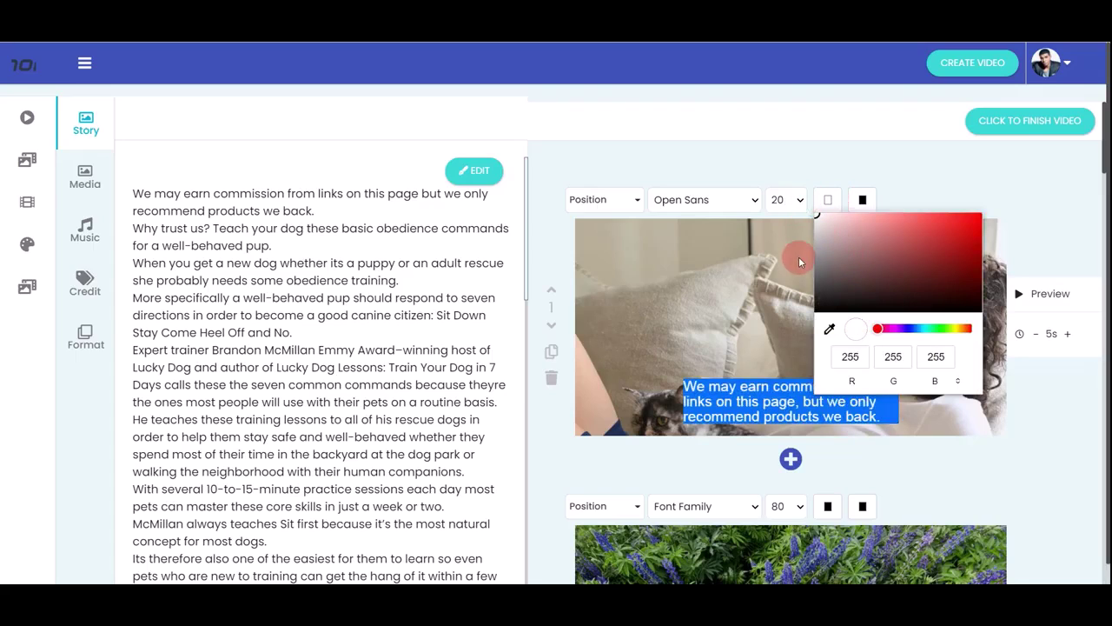
- Keep the scene 1 caption background black and close the colour picker
{"action": "left_click", "coordinate": [862, 199]}
{"action": "left_click_drag", "start_coordinate": [874, 247], "coordinate": [817, 353]}
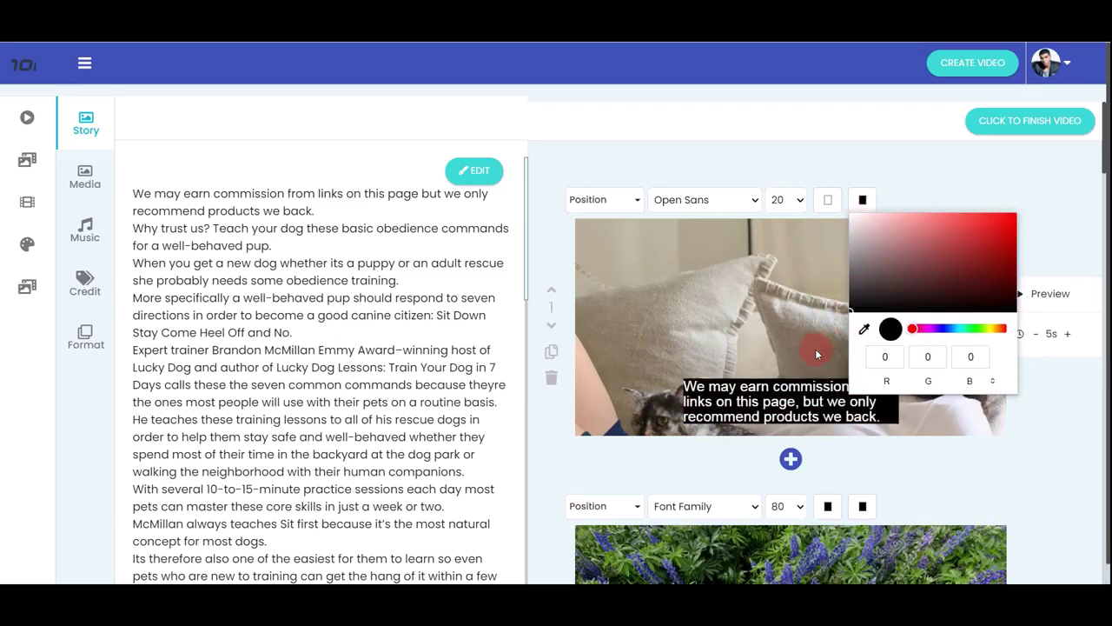
{"action": "left_click", "coordinate": [926, 415]}
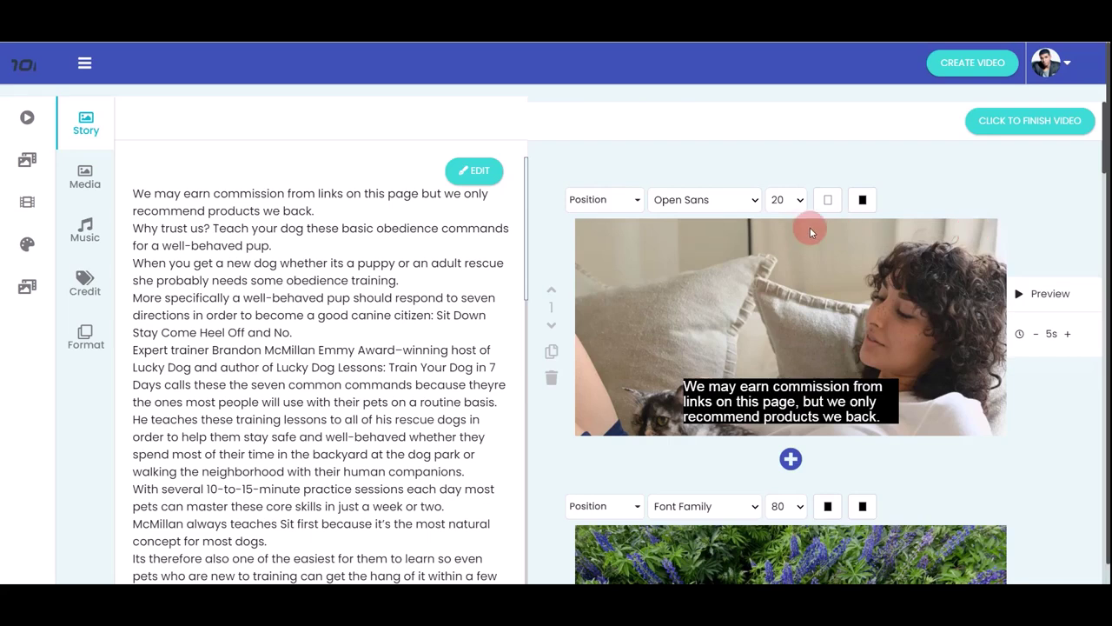
- Preview slide 3, then bring up the stock Media library and its Images/Videos choice
{"action": "scroll", "coordinate": [782, 347], "scroll_direction": "down", "scroll_amount": 4}
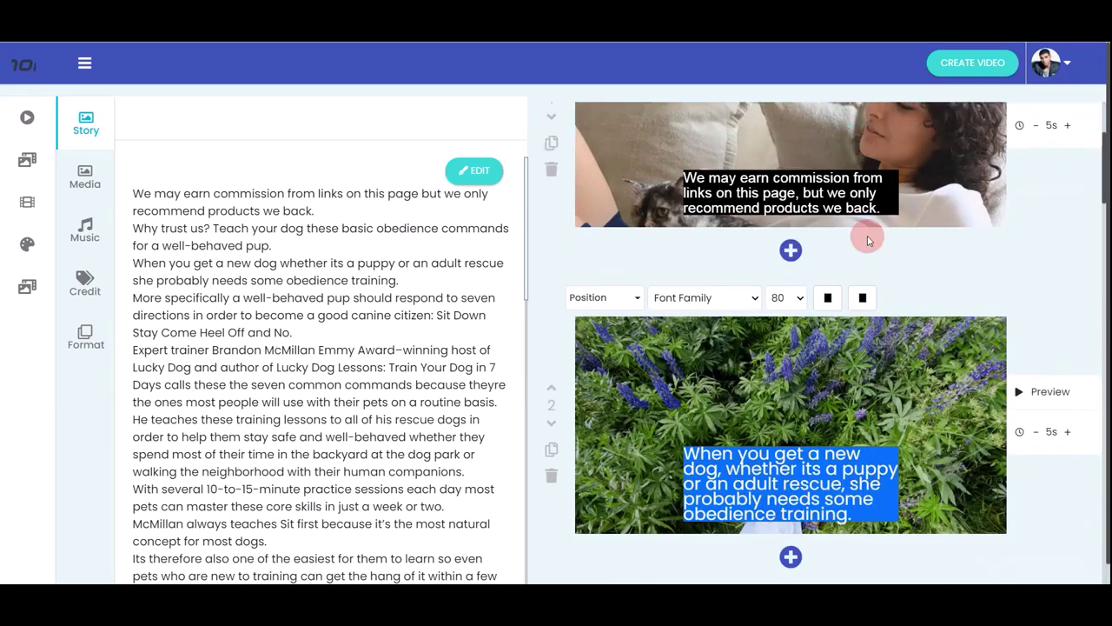
{"action": "scroll", "coordinate": [787, 265], "scroll_direction": "down", "scroll_amount": 2}
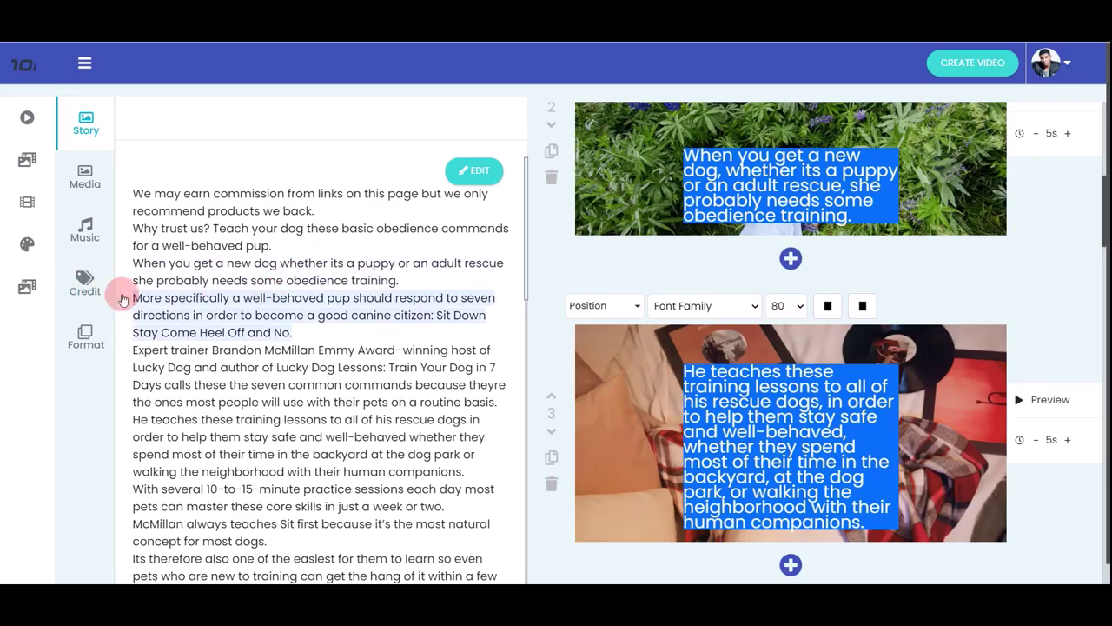
{"action": "left_click", "coordinate": [553, 432]}
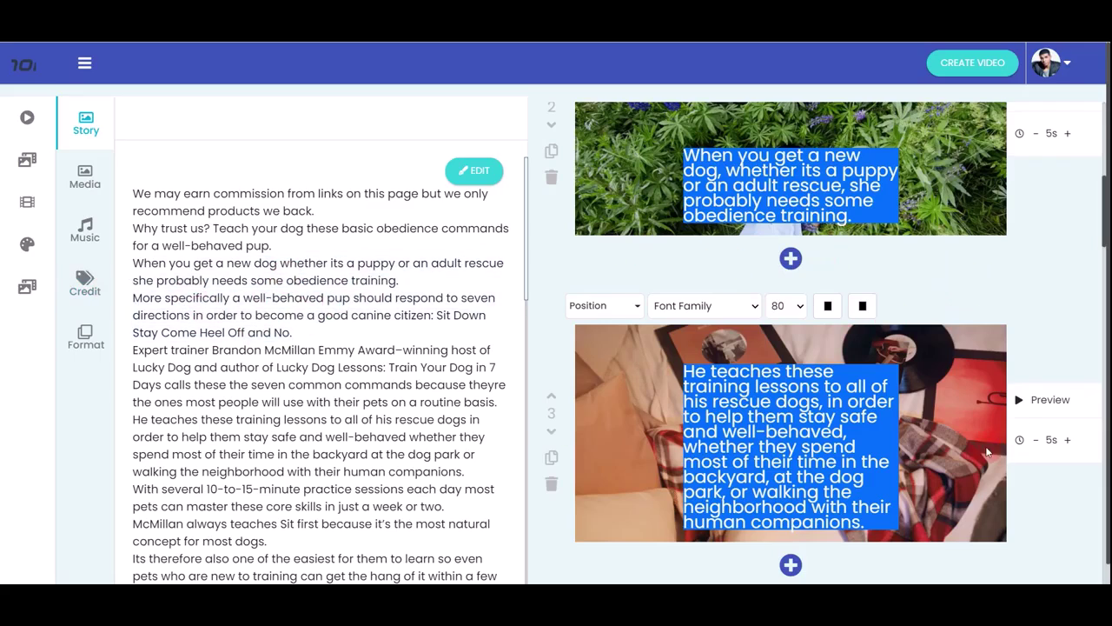
{"action": "left_click", "coordinate": [1019, 399]}
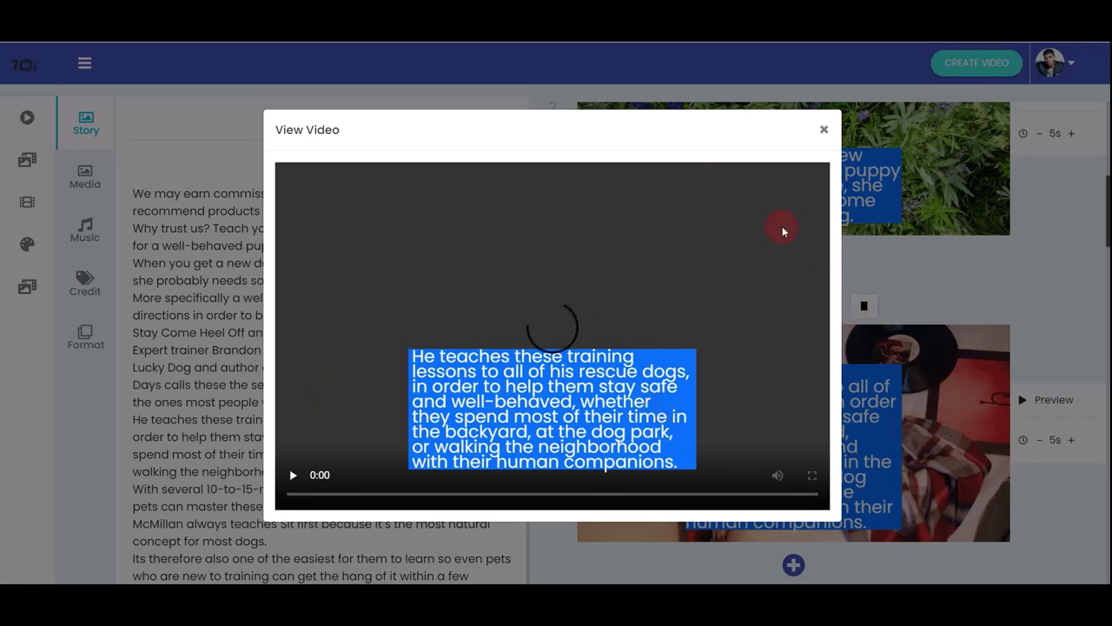
{"action": "left_click", "coordinate": [821, 130]}
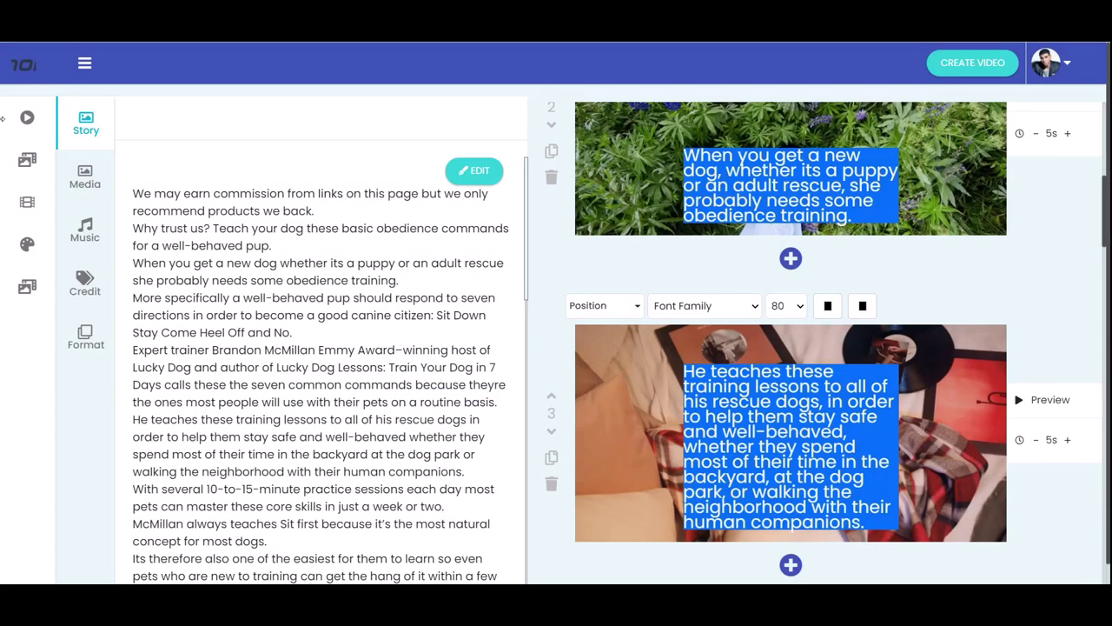
{"action": "left_click", "coordinate": [85, 174]}
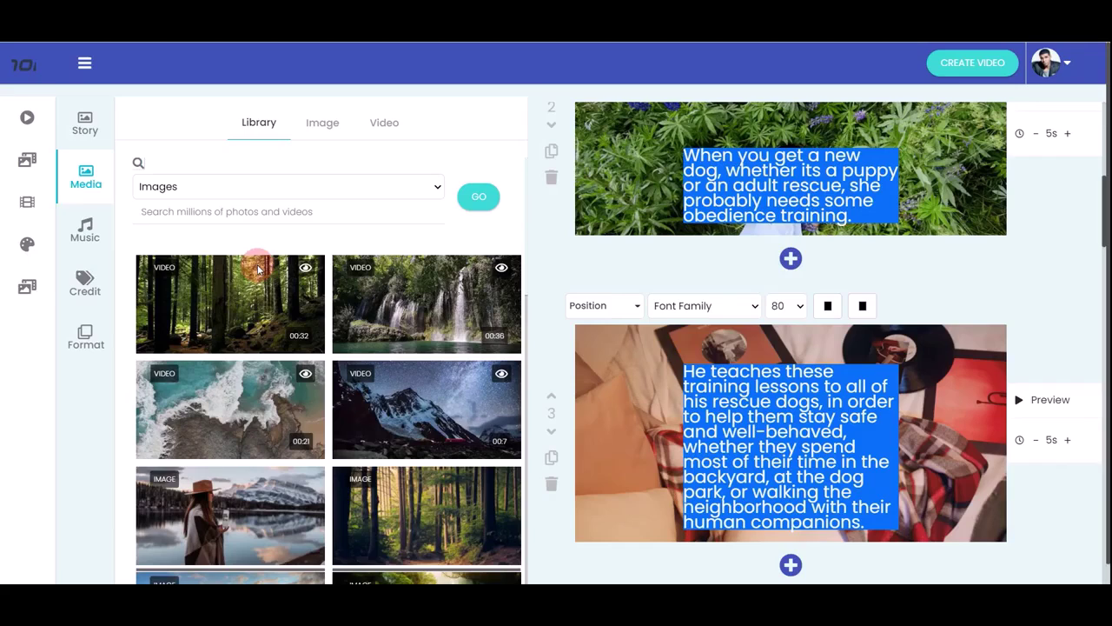
{"action": "left_click", "coordinate": [216, 185]}
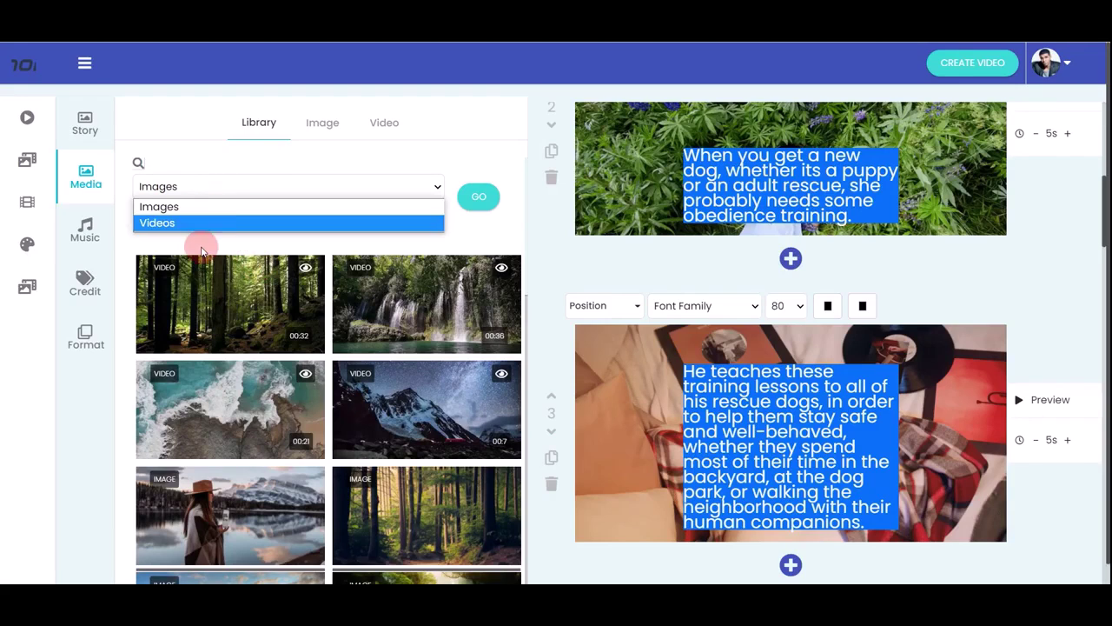
- Keep Images and drag the forest clip from the Media library onto scene 2
{"action": "left_click", "coordinate": [174, 206]}
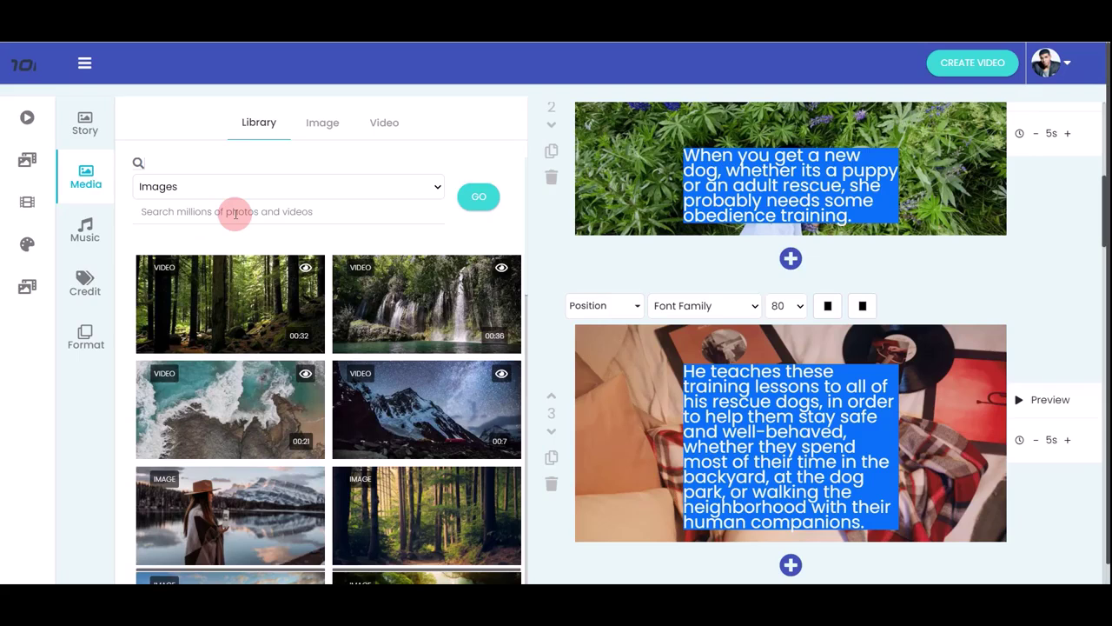
{"action": "scroll", "coordinate": [643, 304], "scroll_direction": "up", "scroll_amount": 5}
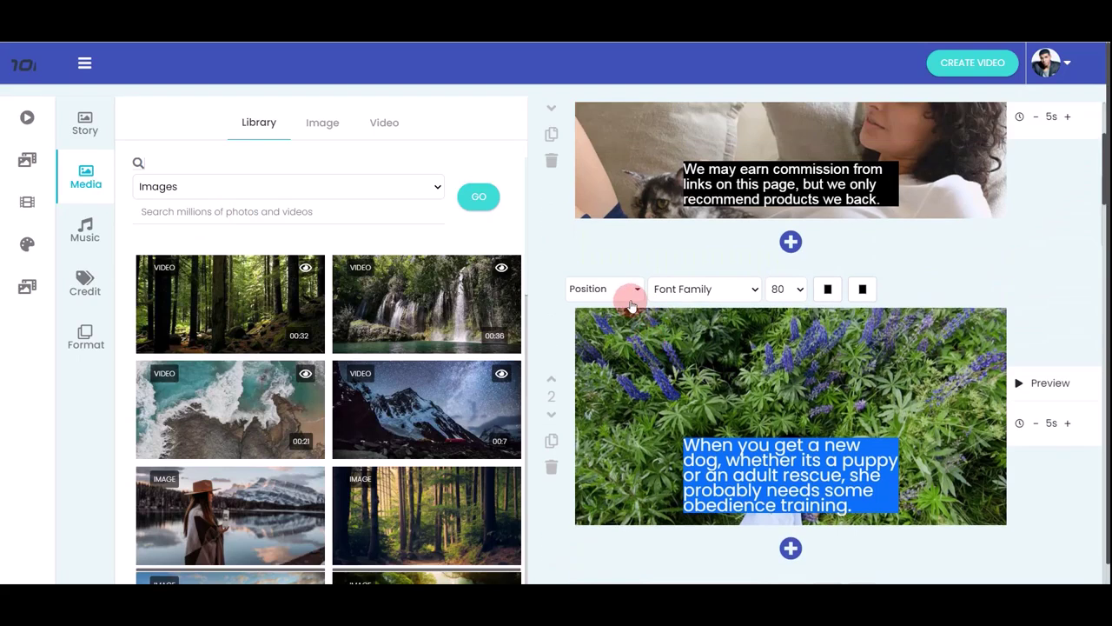
{"action": "scroll", "coordinate": [633, 296], "scroll_direction": "down", "scroll_amount": 3}
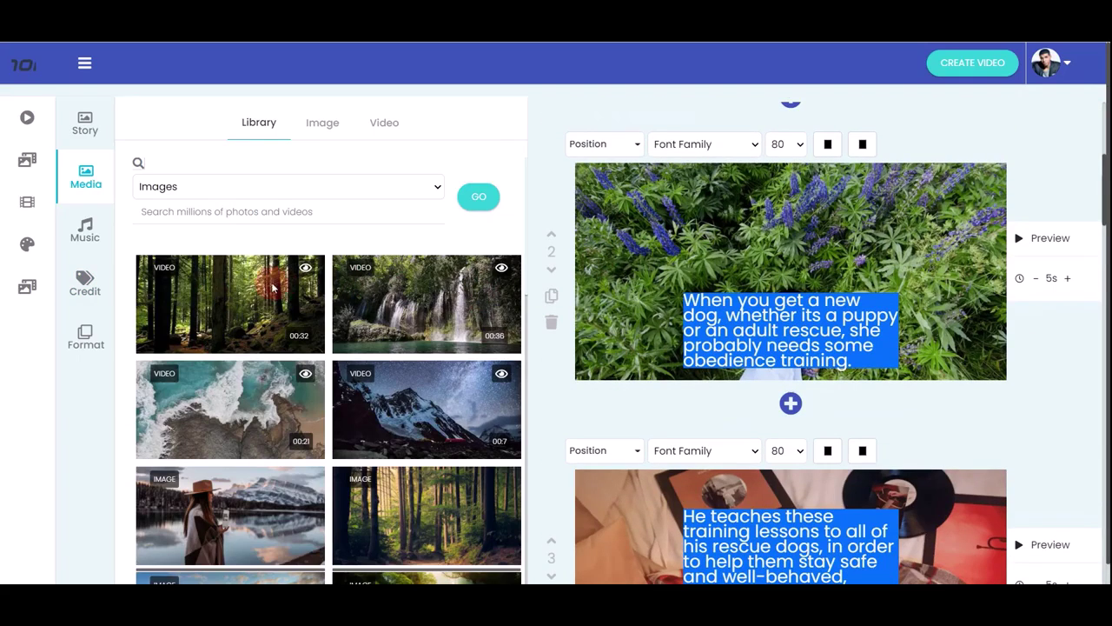
{"action": "left_click_drag", "start_coordinate": [231, 293], "coordinate": [701, 222]}
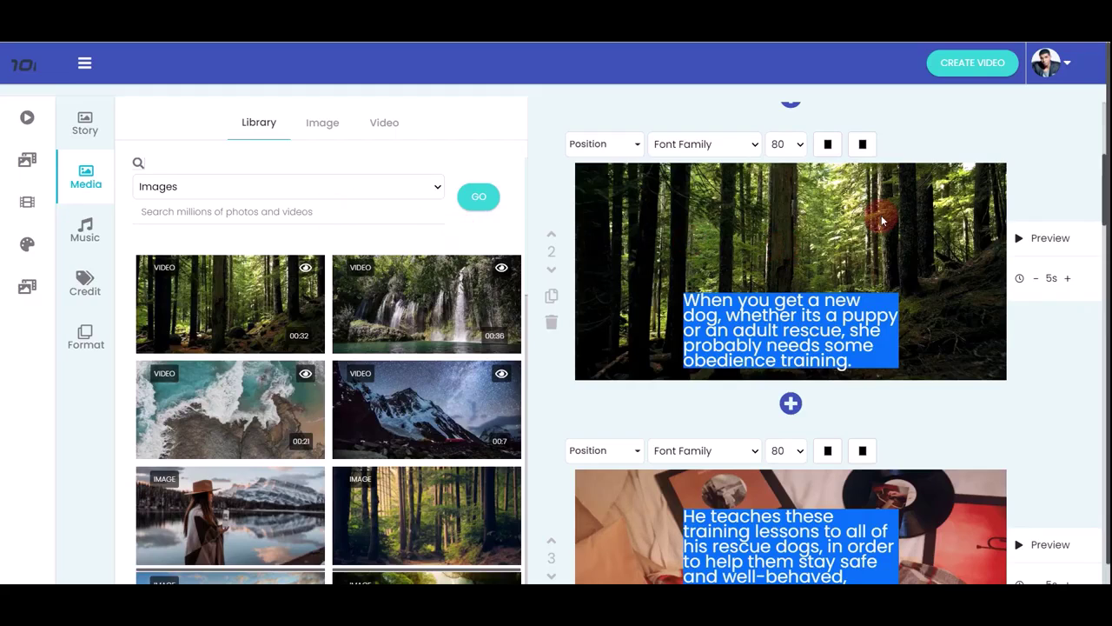
{"action": "left_click", "coordinate": [232, 215]}
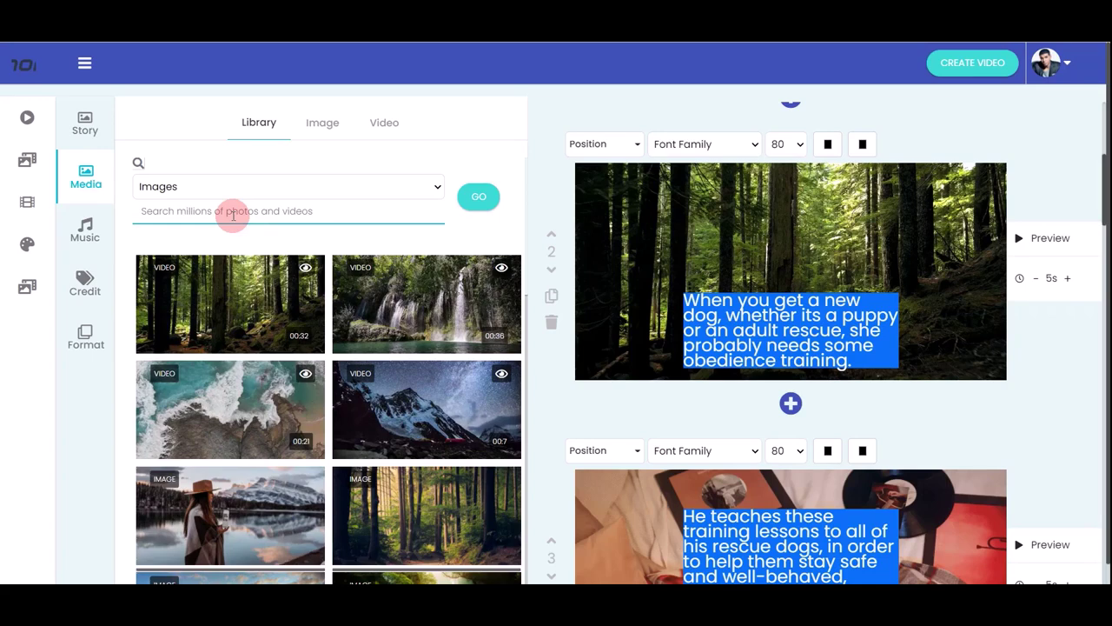
- Search the media library for 'dogs', try the spaniel photo, then switch results to Videos
{"action": "type", "text": "dogs"}
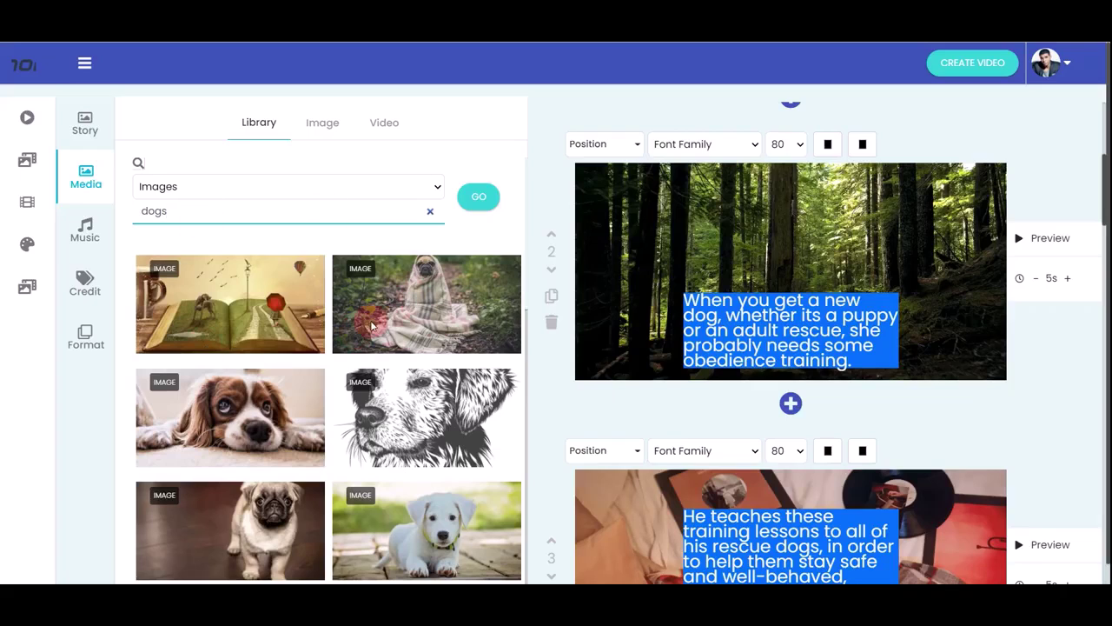
{"action": "left_click_drag", "start_coordinate": [223, 407], "coordinate": [741, 245]}
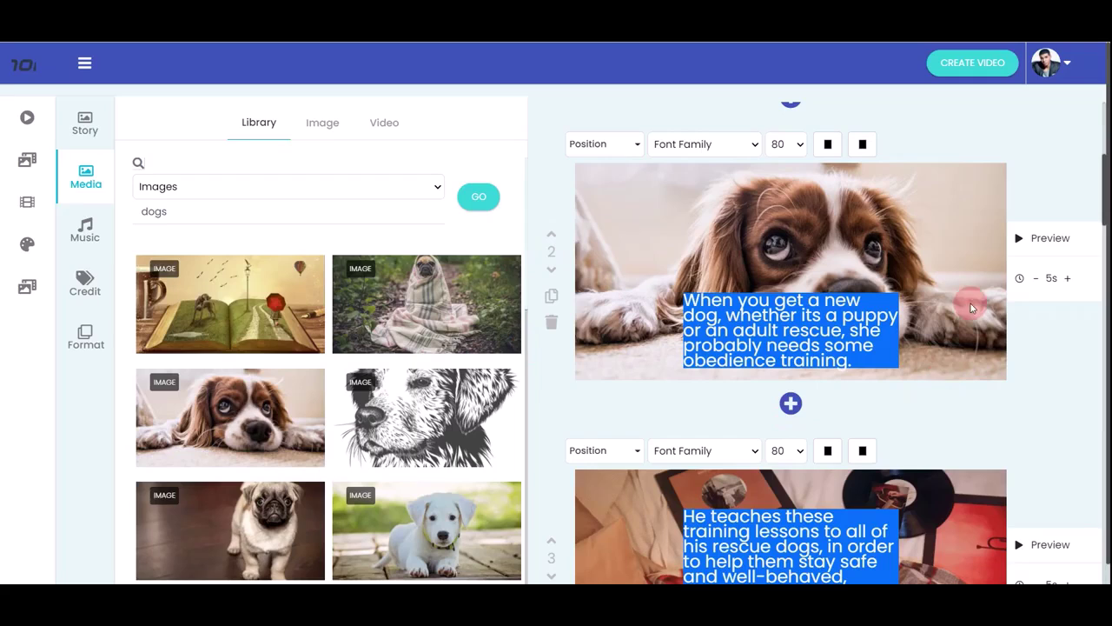
{"action": "left_click", "coordinate": [360, 184]}
{"action": "left_click", "coordinate": [253, 229]}
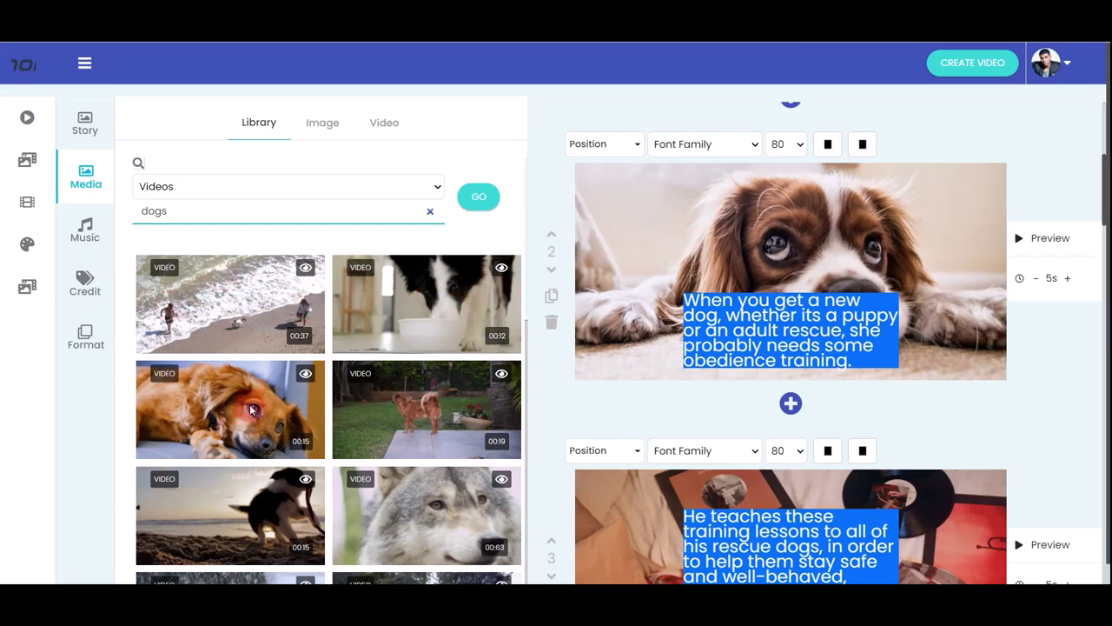
- Place the 0:19 garden dog video on scene 2 and preview it
{"action": "left_click_drag", "start_coordinate": [424, 403], "coordinate": [747, 226]}
{"action": "left_click", "coordinate": [1051, 237]}
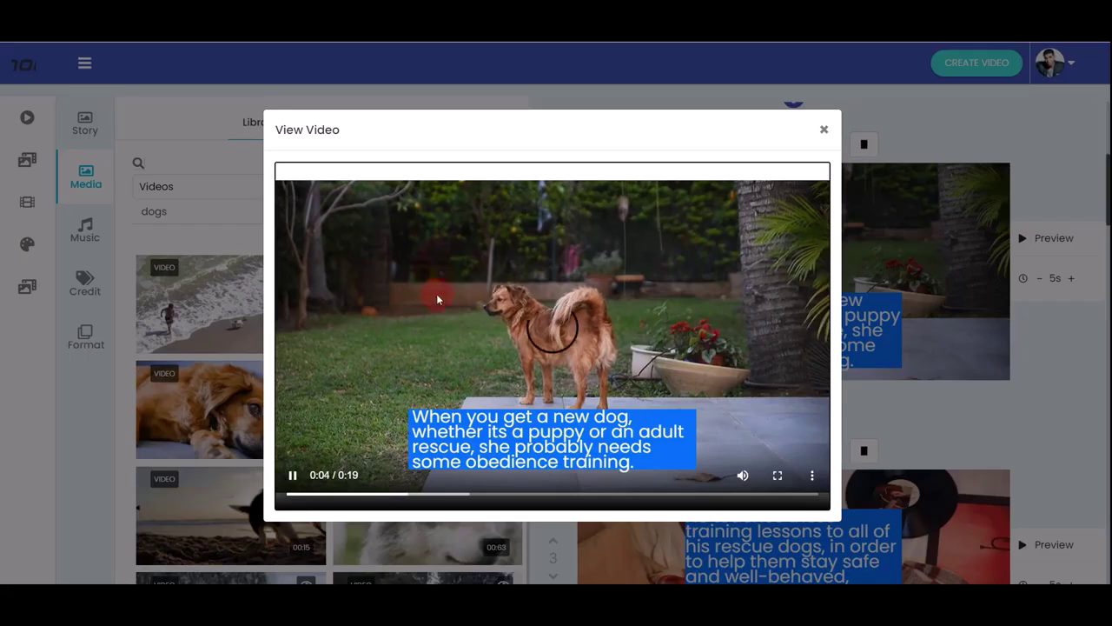
{"action": "left_click", "coordinate": [824, 129]}
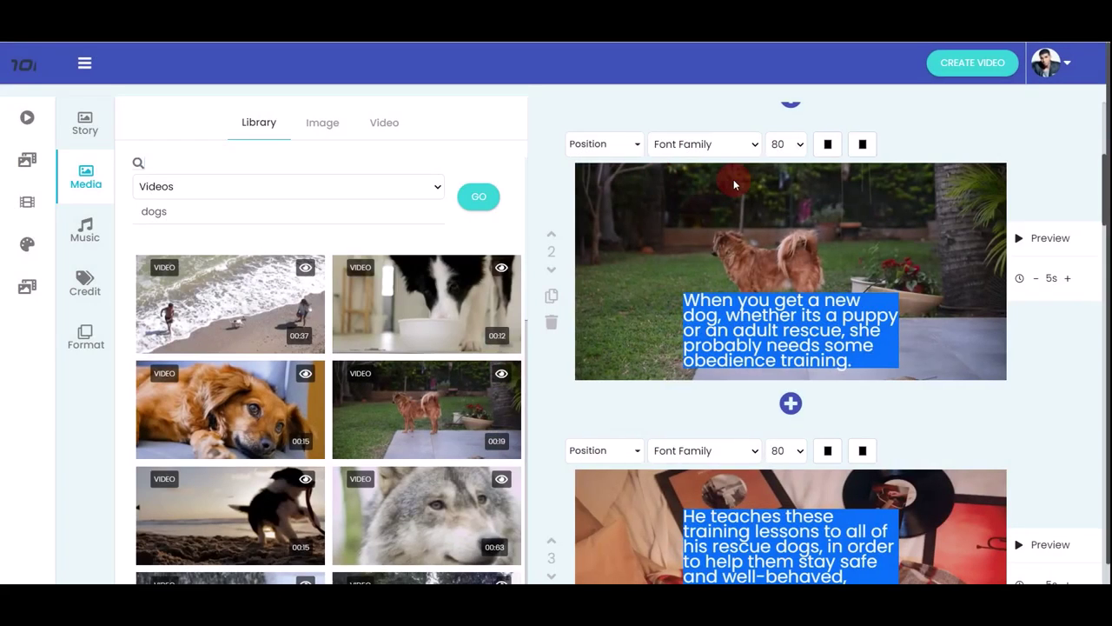
{"action": "left_click", "coordinate": [84, 228]}
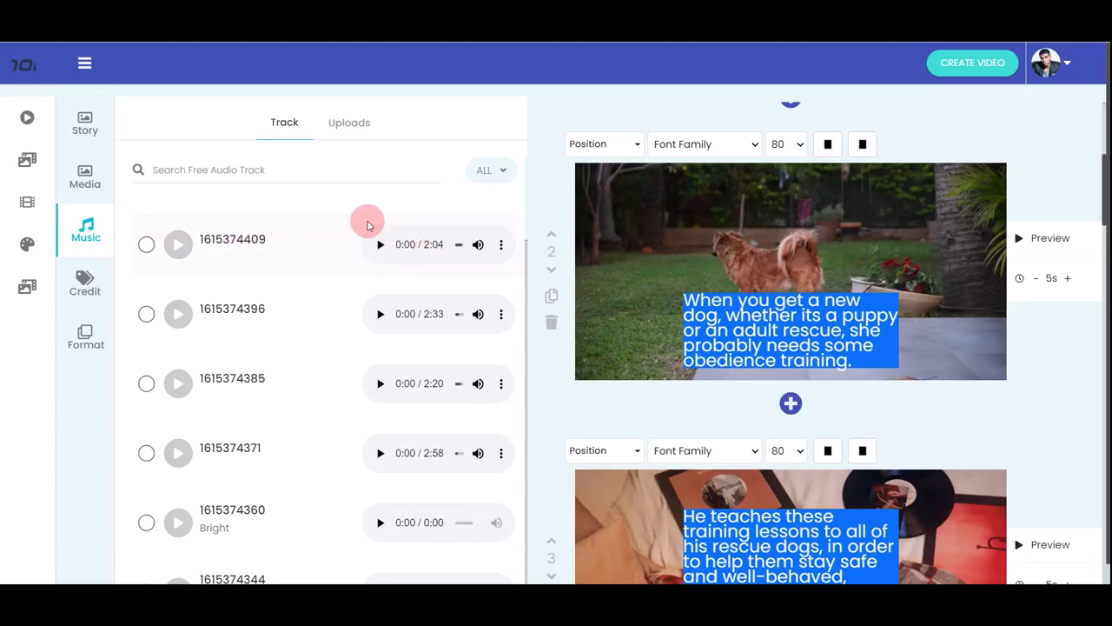
{"action": "left_click", "coordinate": [146, 244]}
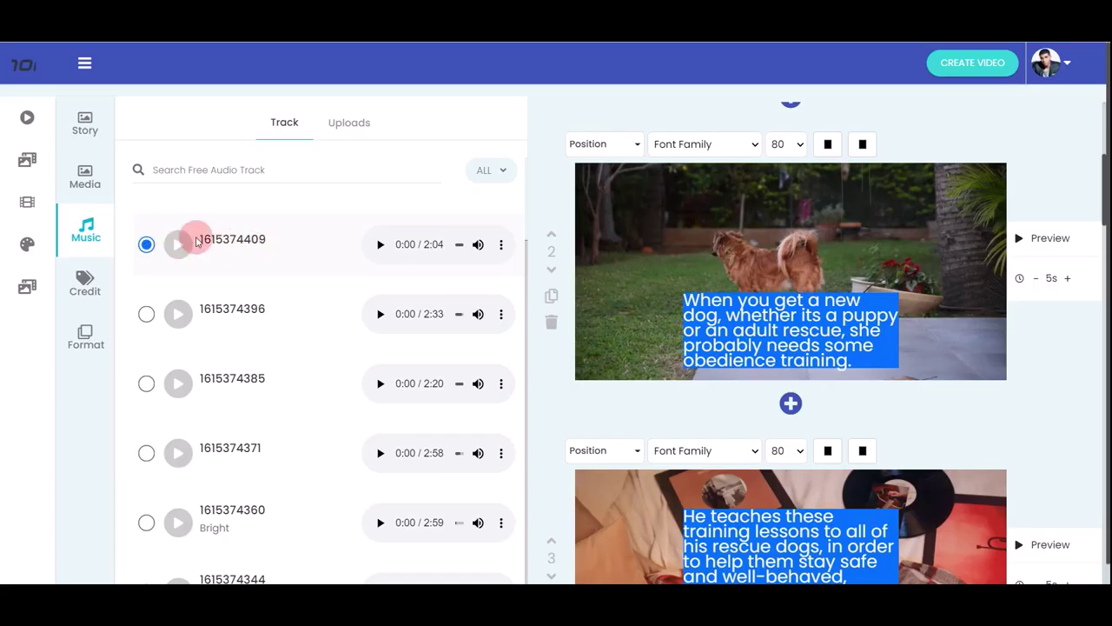
{"action": "left_click", "coordinate": [359, 129]}
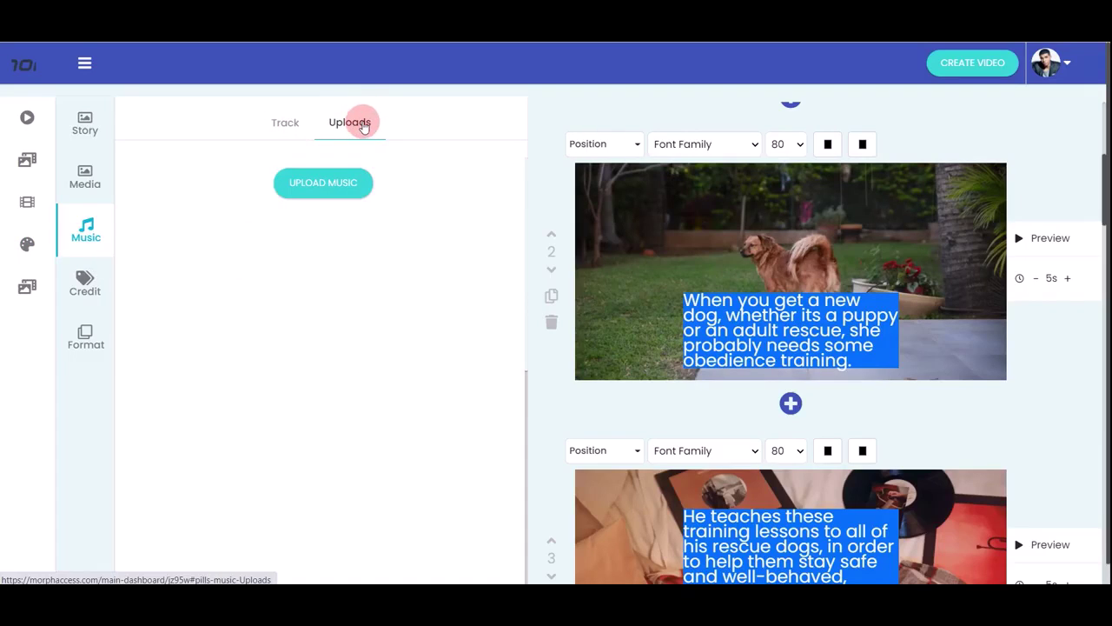
{"action": "left_click", "coordinate": [287, 124]}
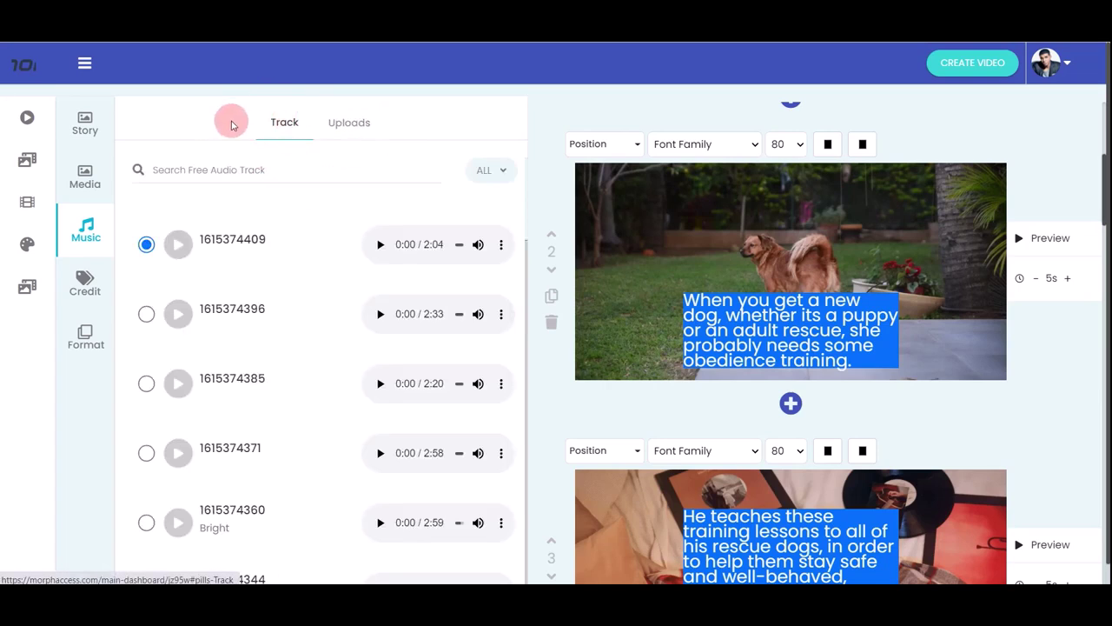
{"action": "left_click", "coordinate": [102, 233]}
- Open the Credit brand preset list and close it without choosing a preset
{"action": "left_click", "coordinate": [80, 287]}
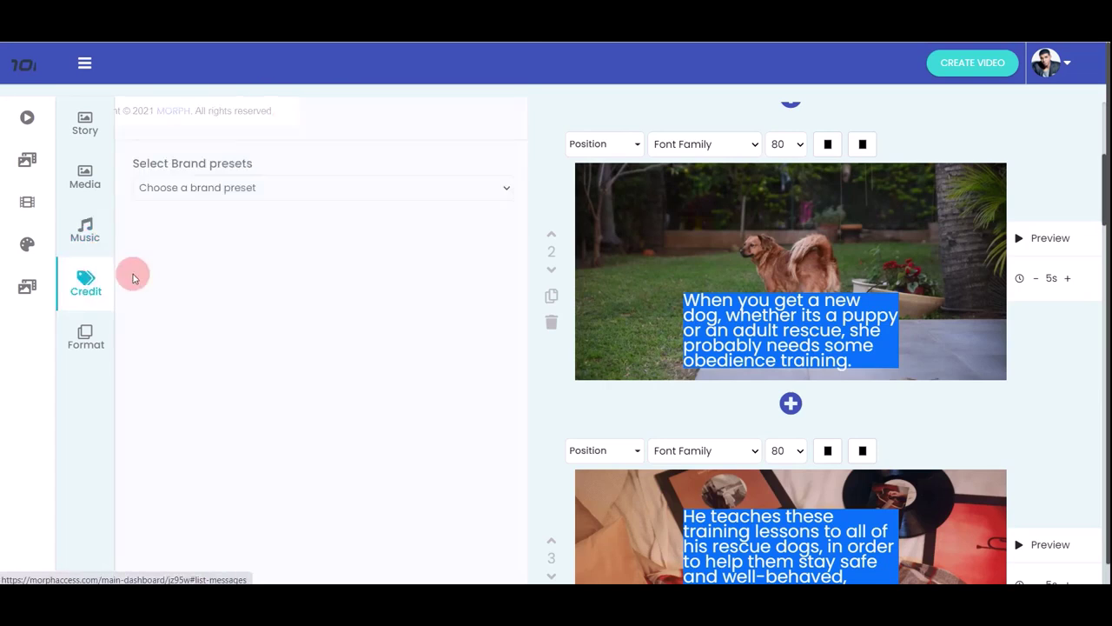
{"action": "left_click", "coordinate": [356, 188]}
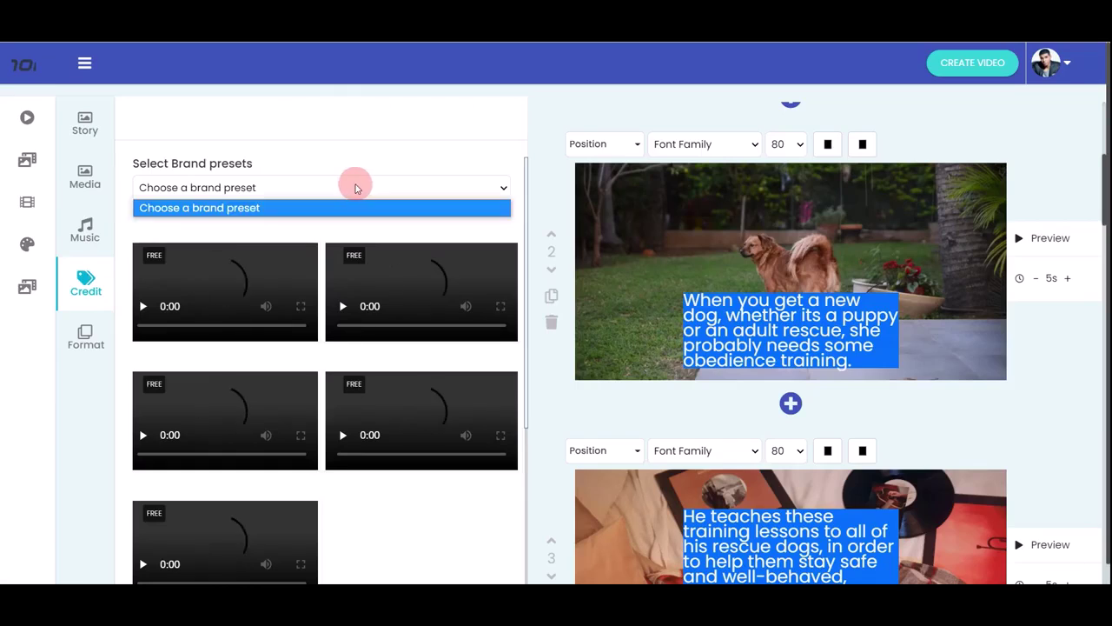
{"action": "left_click", "coordinate": [385, 149]}
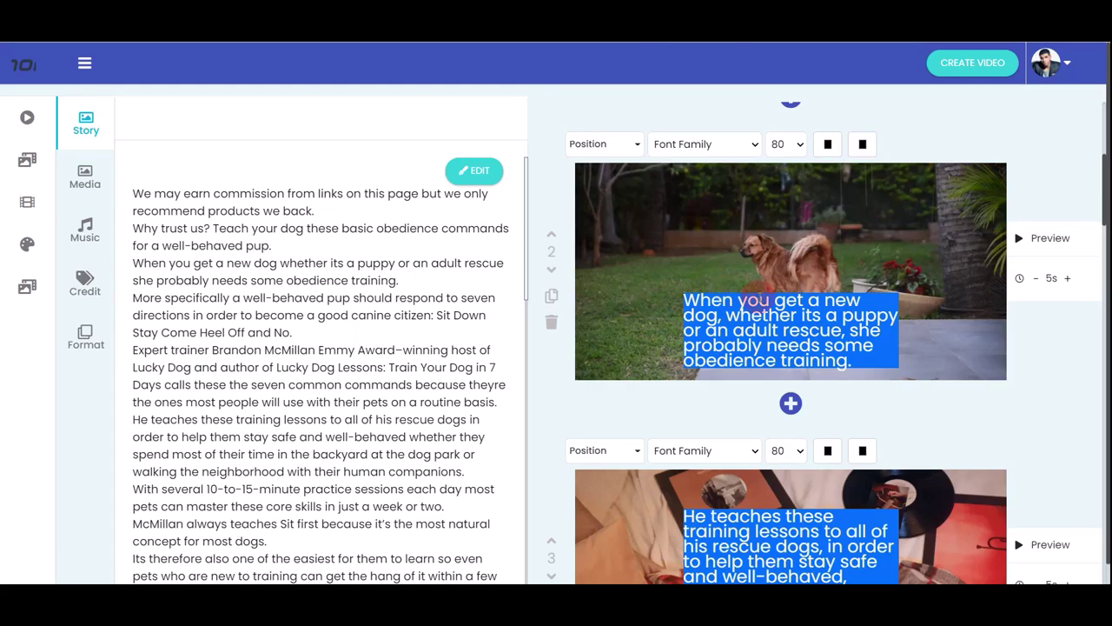
- Finish the video and let Morph render it to the Your Video Is Ready page
{"action": "scroll", "coordinate": [760, 294], "scroll_direction": "up", "scroll_amount": 4}
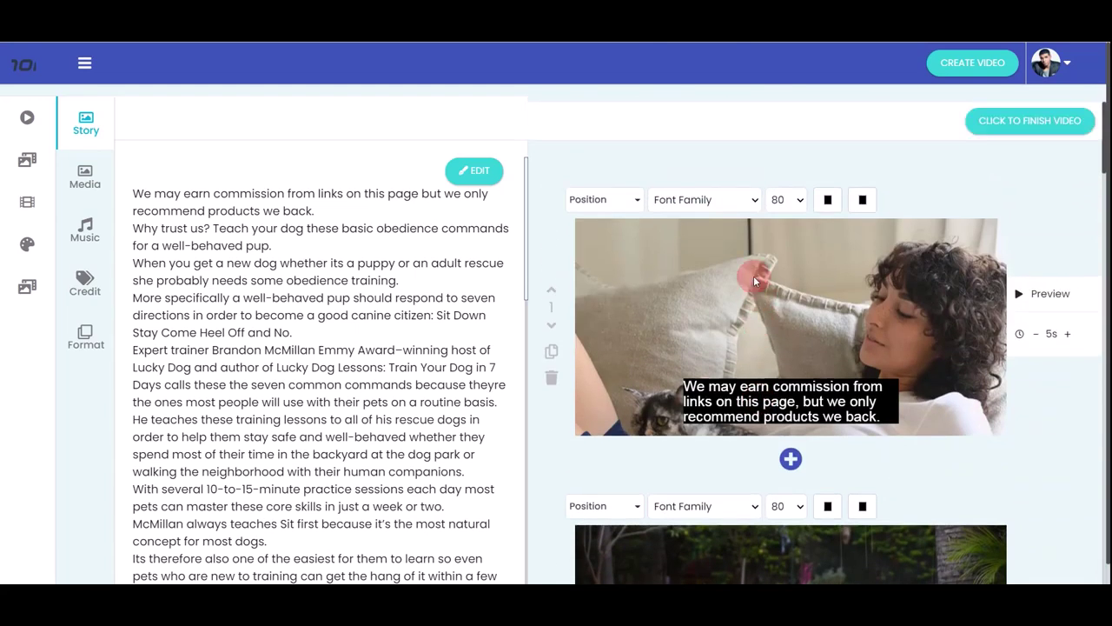
{"action": "left_click", "coordinate": [1047, 122]}
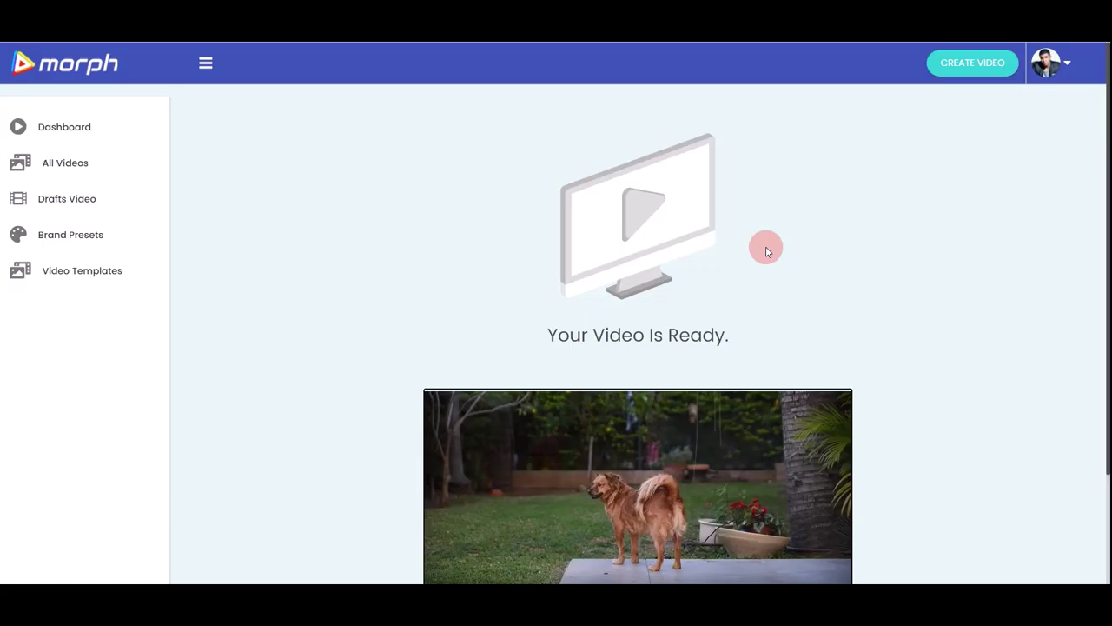
- Open the rendered video's share page and view, then dismiss, the full sharing services list
{"action": "scroll", "coordinate": [726, 221], "scroll_direction": "down", "scroll_amount": 2}
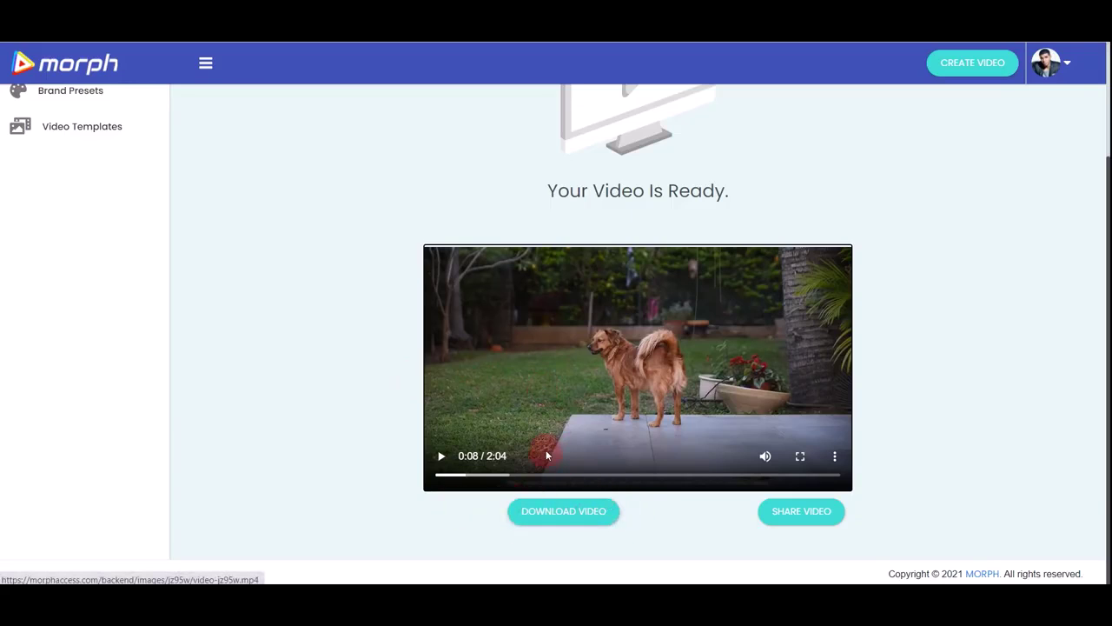
{"action": "left_click", "coordinate": [802, 521]}
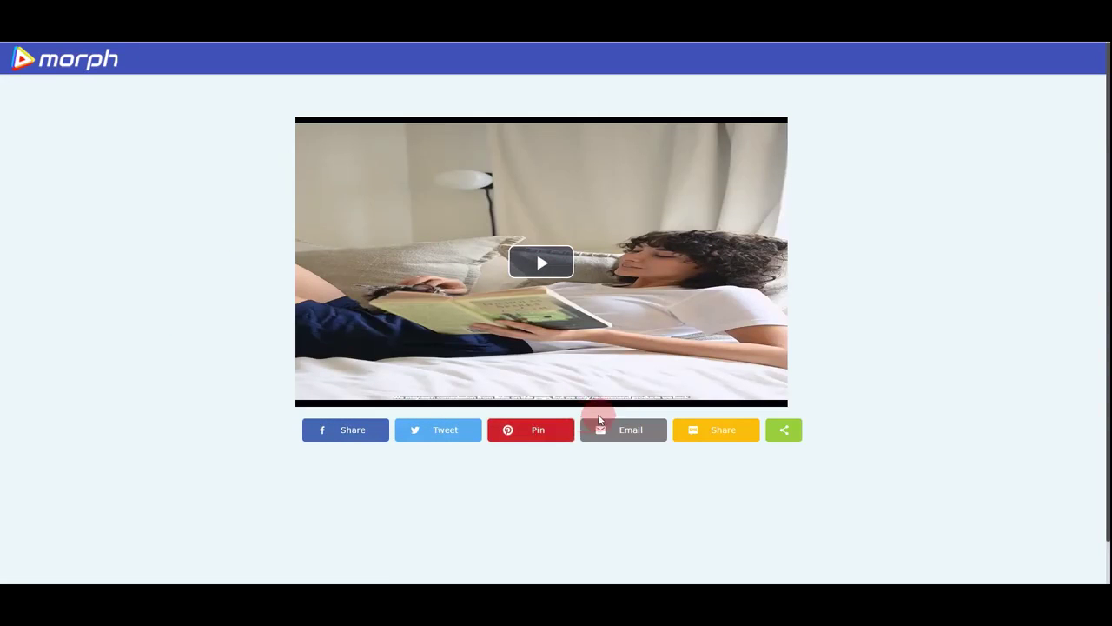
{"action": "left_click", "coordinate": [784, 429]}
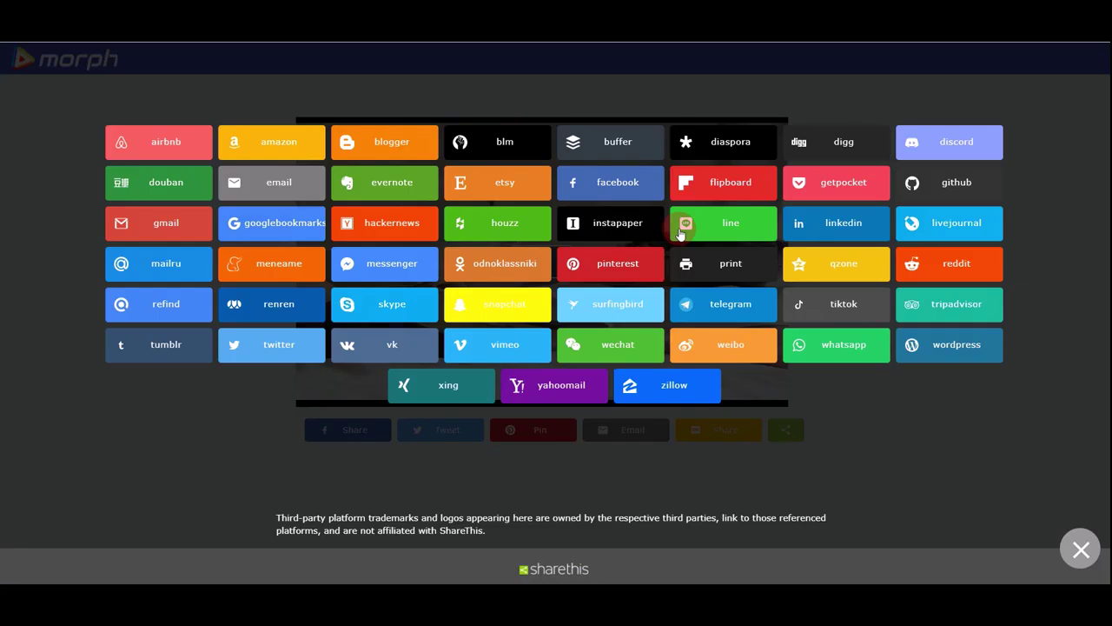
{"action": "left_click", "coordinate": [763, 247]}
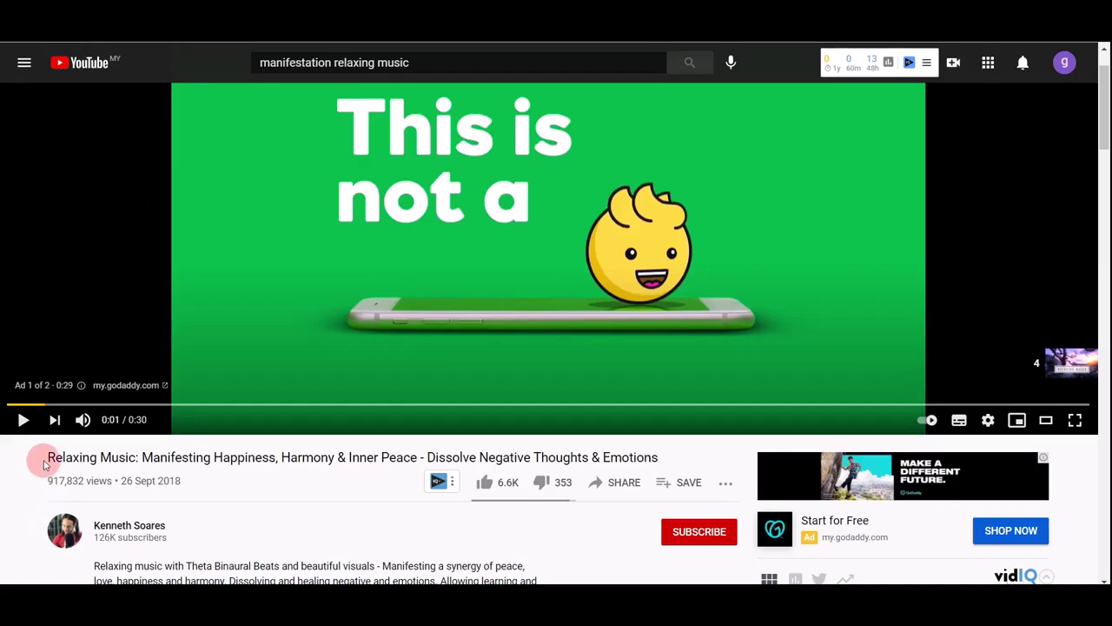
- Skim the relaxing-music video page and scroll down through its details
{"action": "left_click_drag", "start_coordinate": [46, 463], "coordinate": [179, 452]}
{"action": "left_click", "coordinate": [139, 478]}
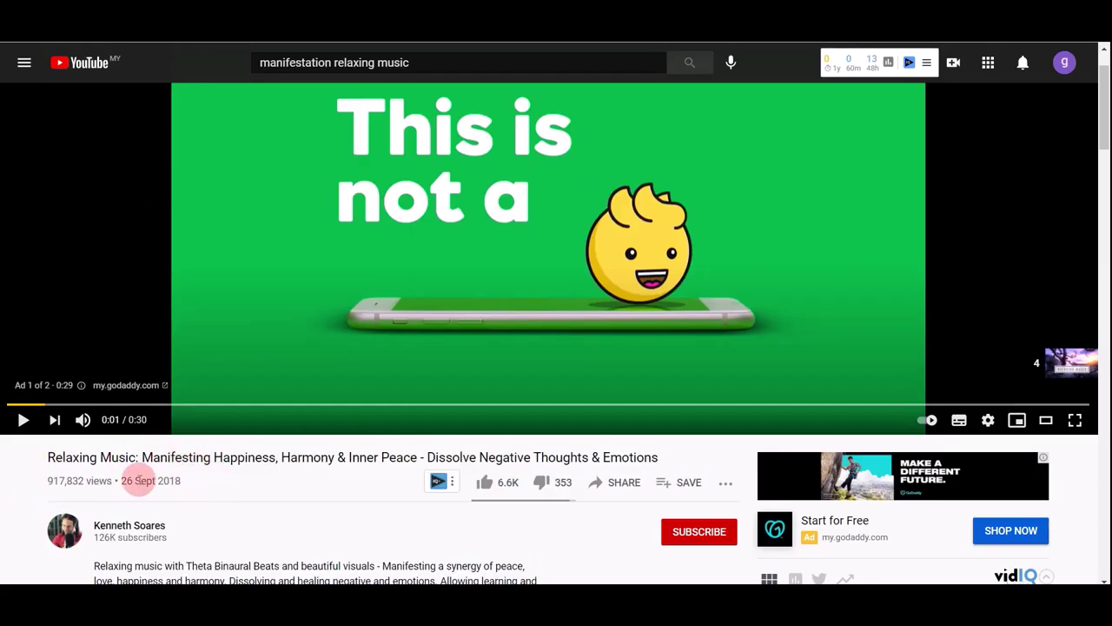
{"action": "scroll", "coordinate": [208, 471], "scroll_direction": "down", "scroll_amount": 1}
{"action": "scroll", "coordinate": [209, 470], "scroll_direction": "down", "scroll_amount": 1}
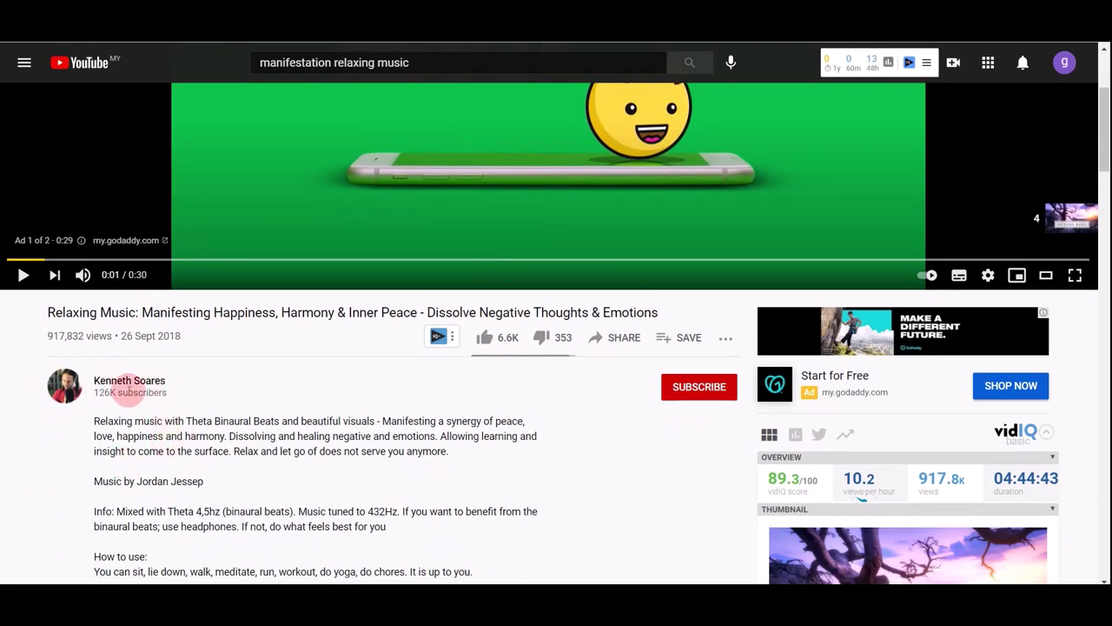
- Browse the uploader's channel page, highlighting its views, description and upload-year stats
{"action": "left_click", "coordinate": [115, 401]}
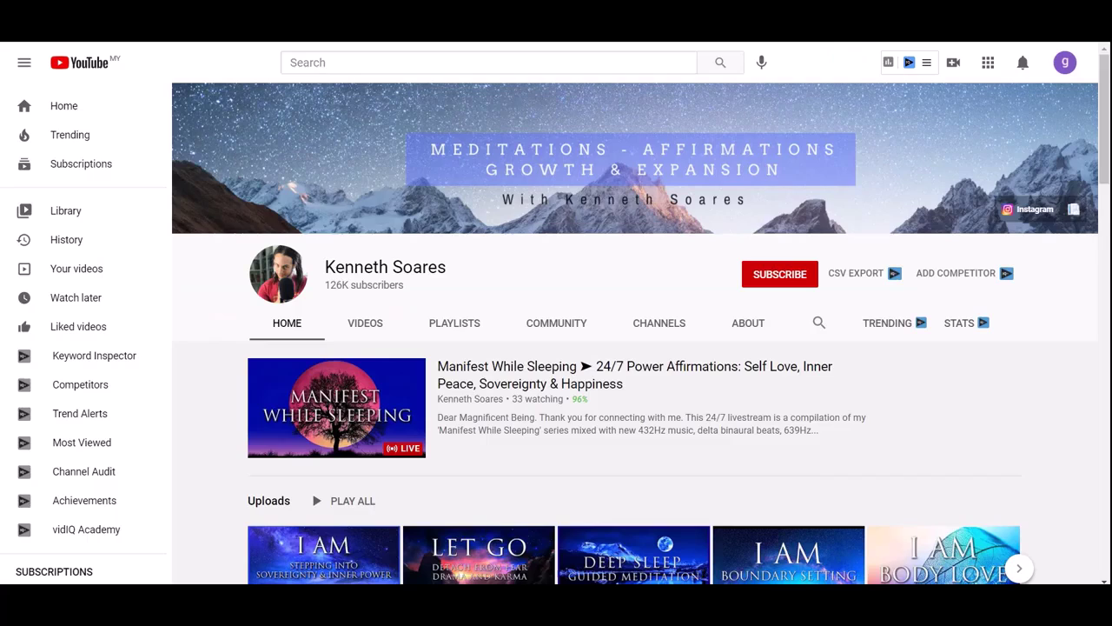
{"action": "scroll", "coordinate": [404, 209], "scroll_direction": "down", "scroll_amount": 1}
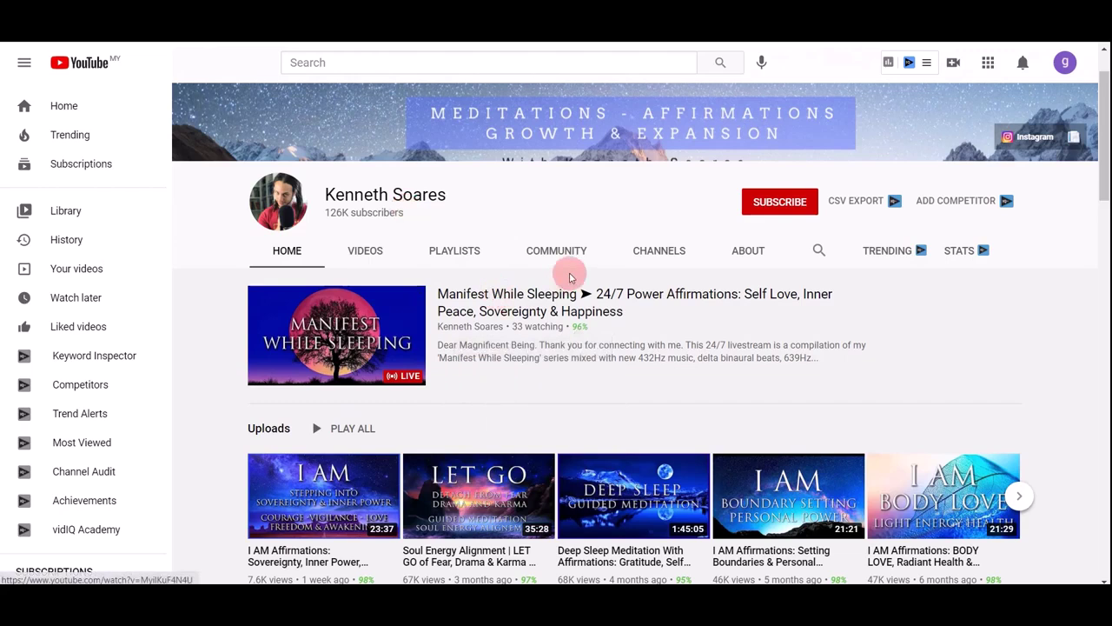
{"action": "scroll", "coordinate": [487, 323], "scroll_direction": "down", "scroll_amount": 2}
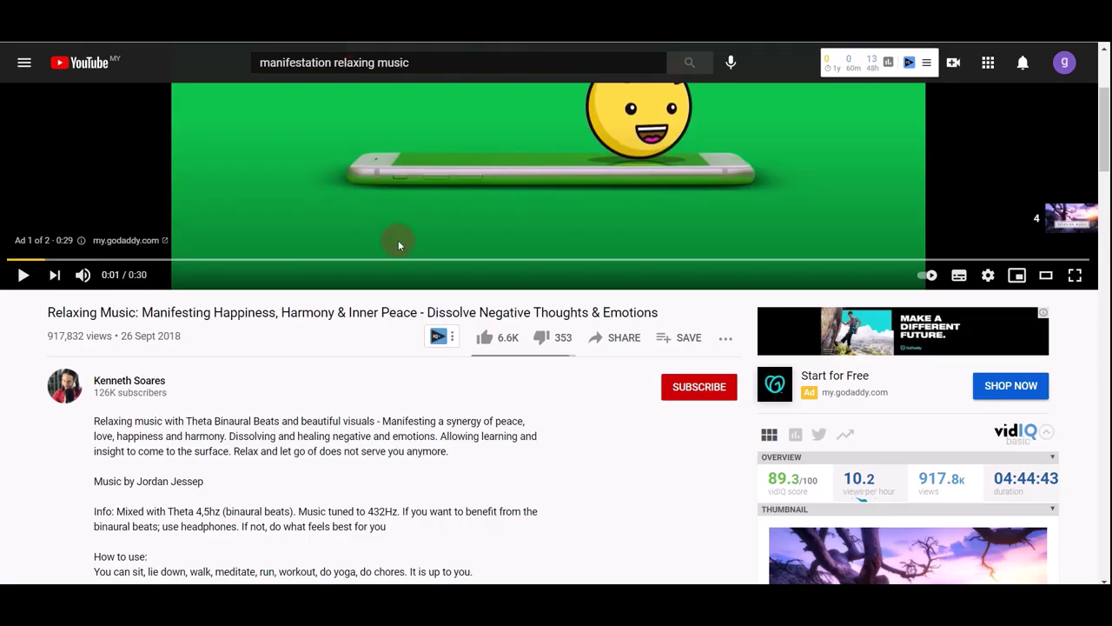
{"action": "scroll", "coordinate": [398, 261], "scroll_direction": "up", "scroll_amount": 3}
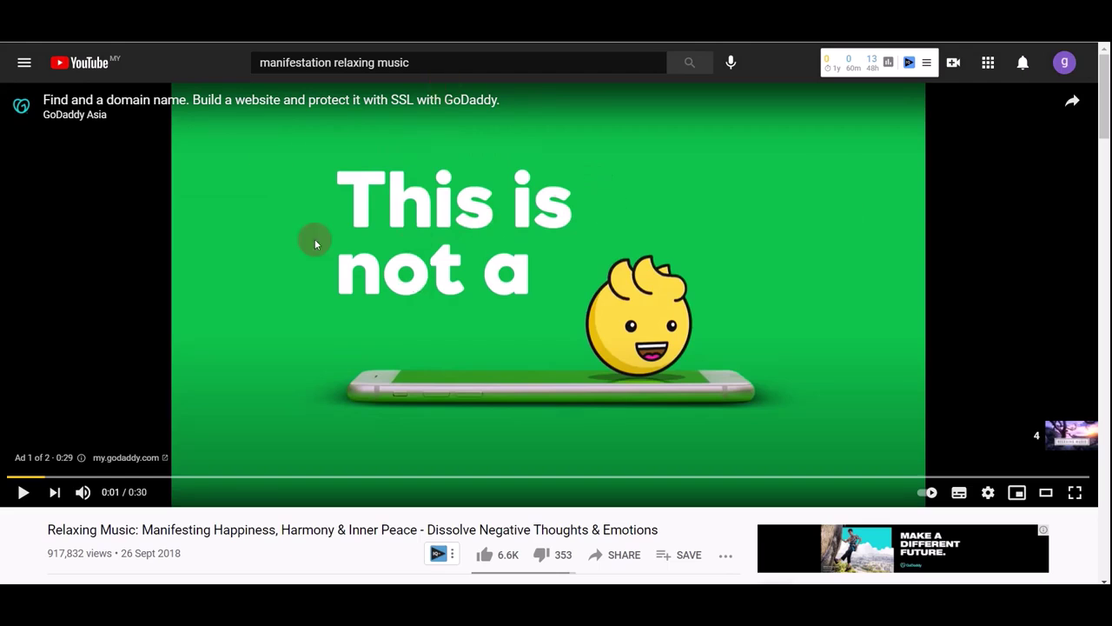
{"action": "scroll", "coordinate": [522, 196], "scroll_direction": "down", "scroll_amount": 3}
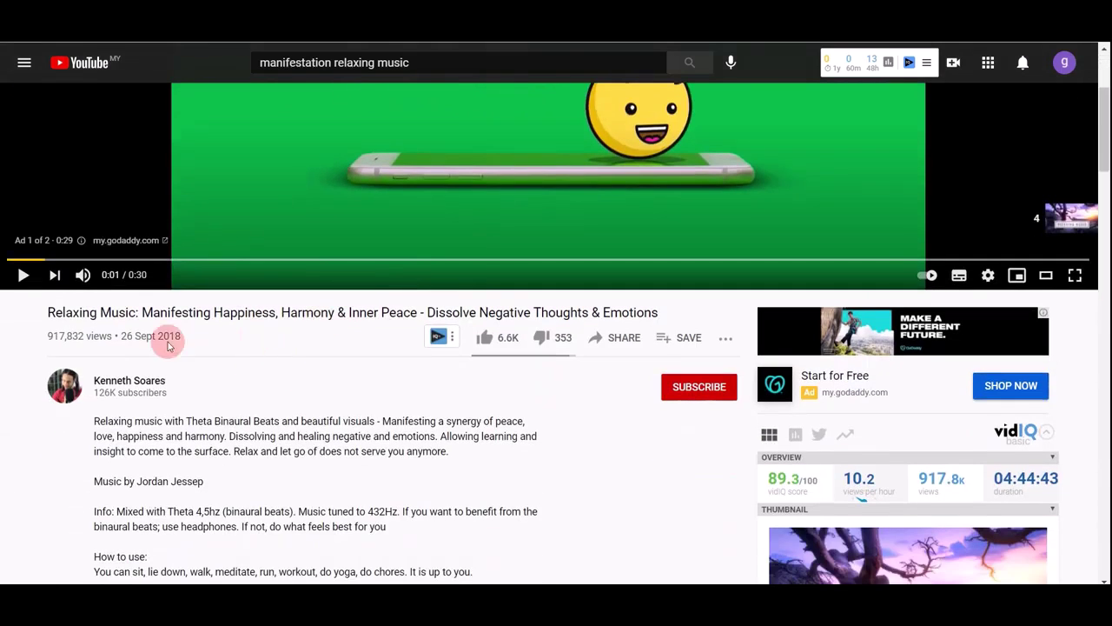
{"action": "left_click_drag", "start_coordinate": [54, 331], "coordinate": [87, 339]}
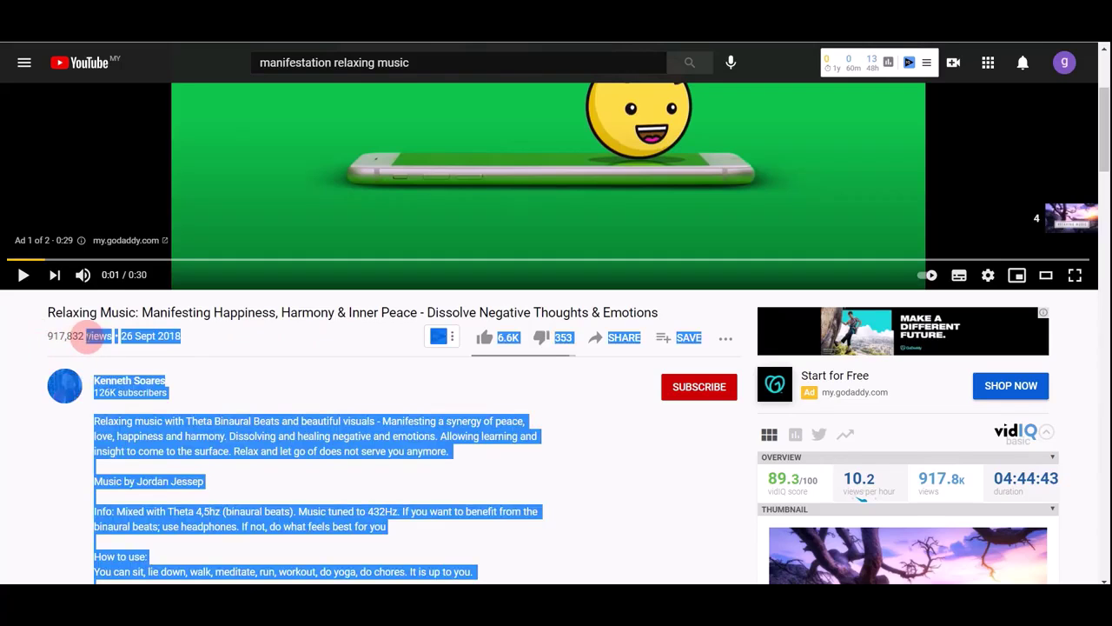
{"action": "left_click", "coordinate": [350, 350]}
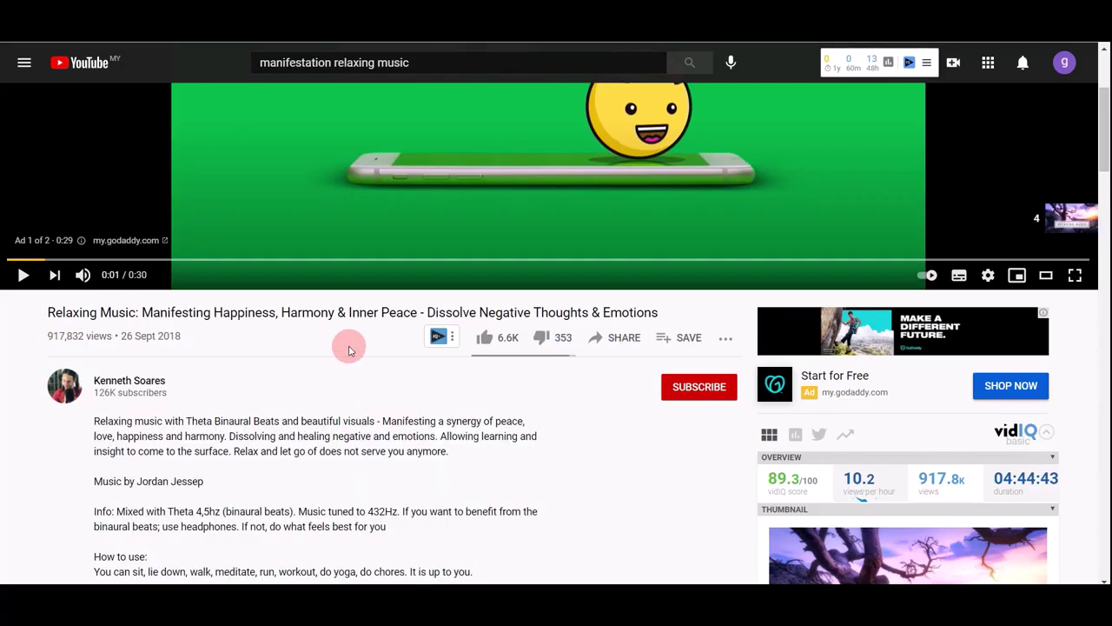
{"action": "scroll", "coordinate": [350, 349], "scroll_direction": "down", "scroll_amount": 2}
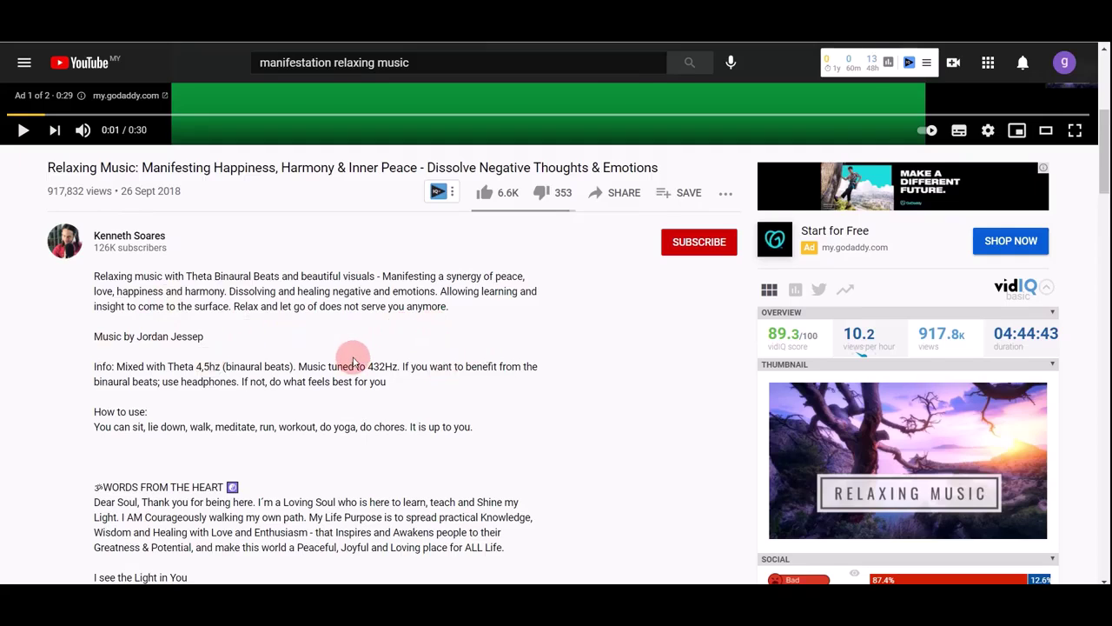
{"action": "scroll", "coordinate": [353, 362], "scroll_direction": "down", "scroll_amount": 5}
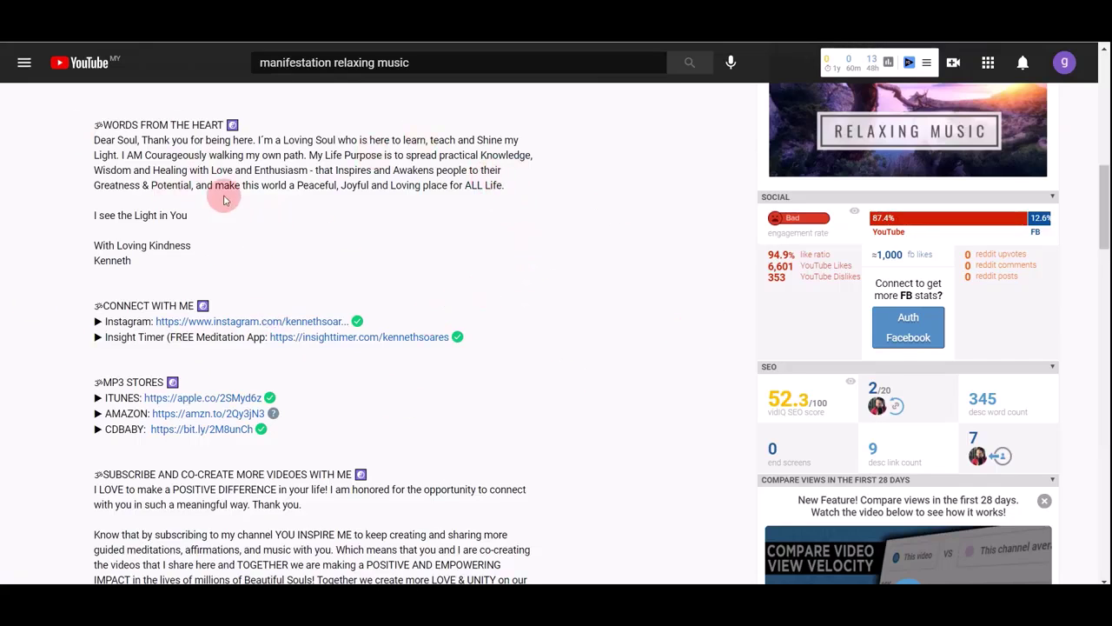
{"action": "scroll", "coordinate": [399, 263], "scroll_direction": "up", "scroll_amount": 4}
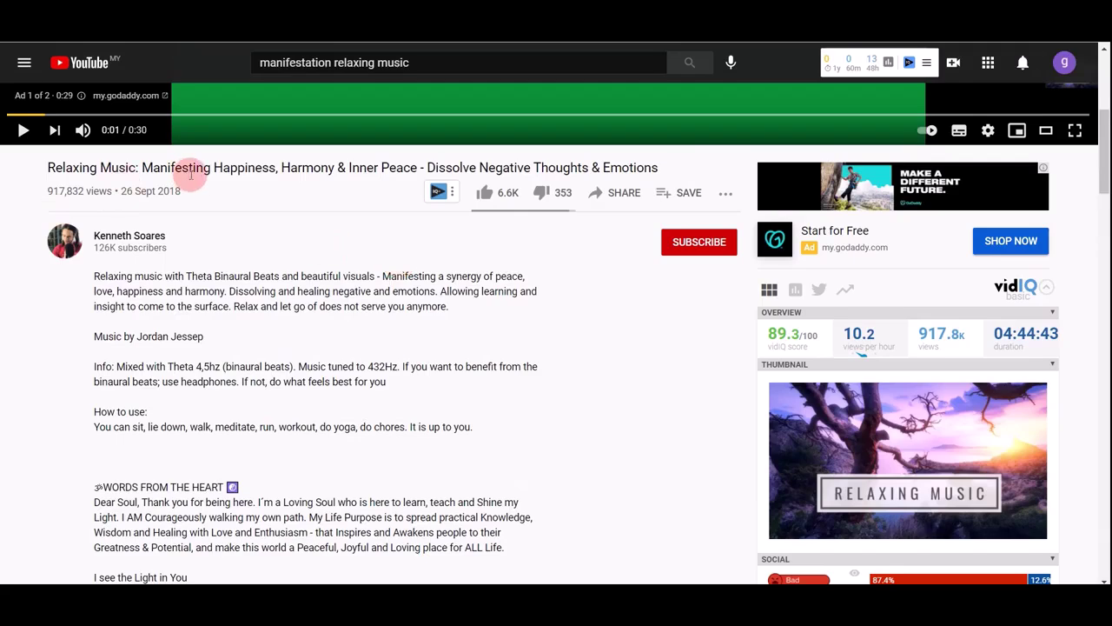
{"action": "left_click_drag", "start_coordinate": [179, 190], "coordinate": [160, 192]}
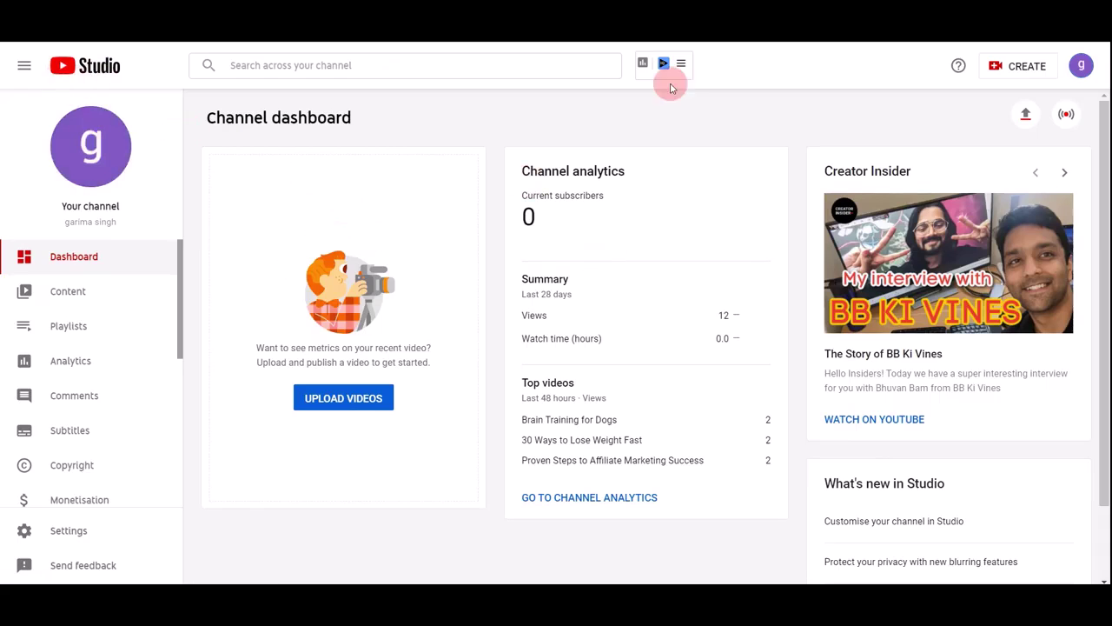
- Bring up YouTube Studio's Upload videos dialog from the CREATE menu
{"action": "left_click", "coordinate": [1008, 78]}
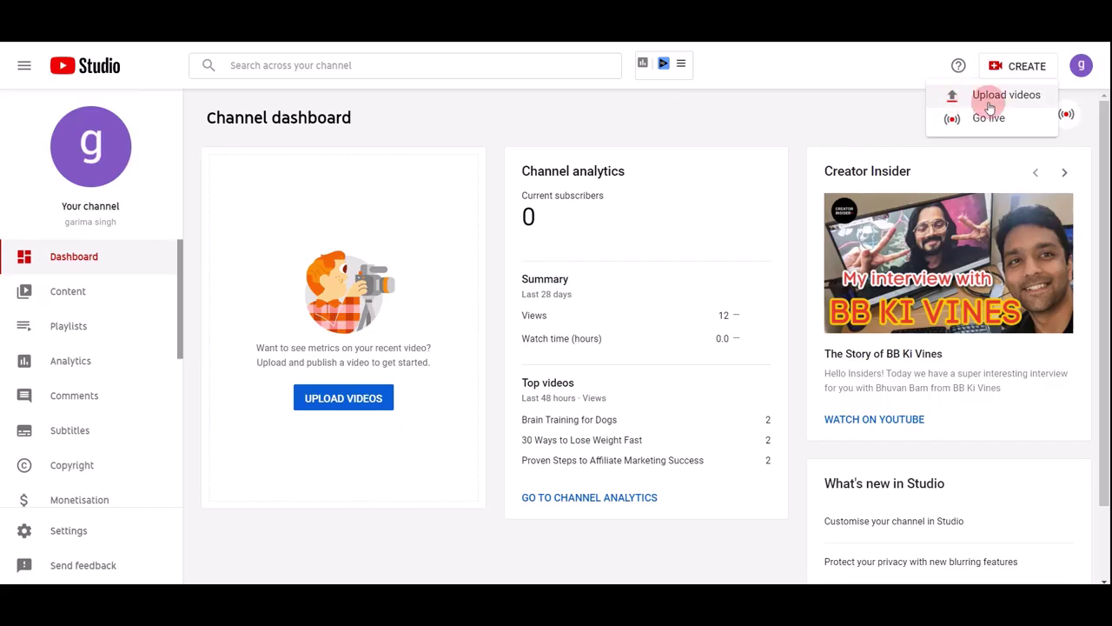
{"action": "left_click", "coordinate": [943, 96]}
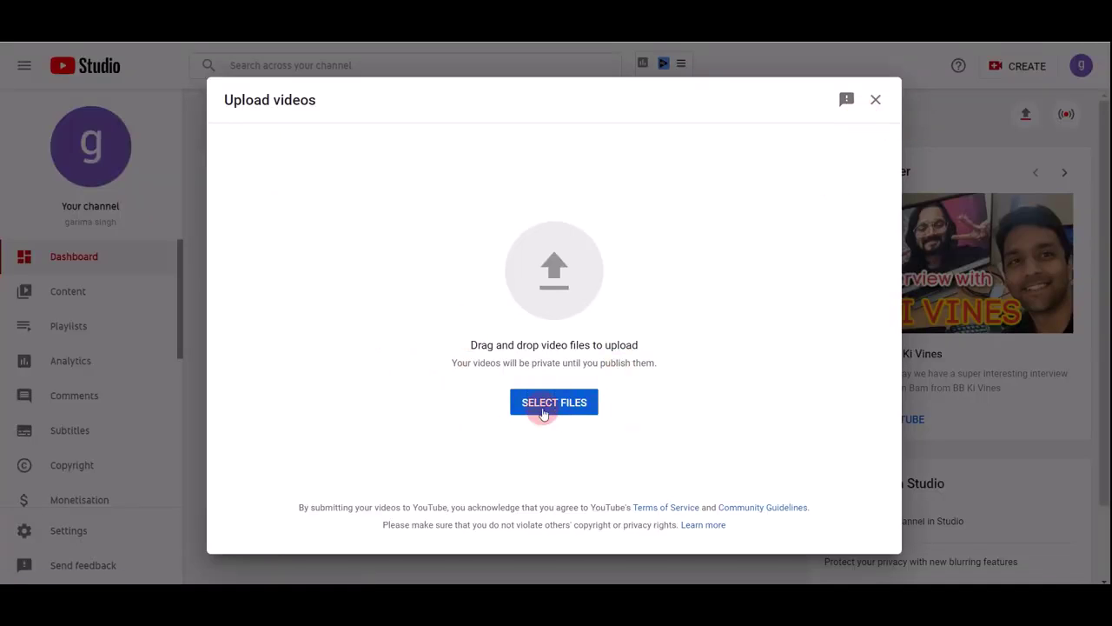